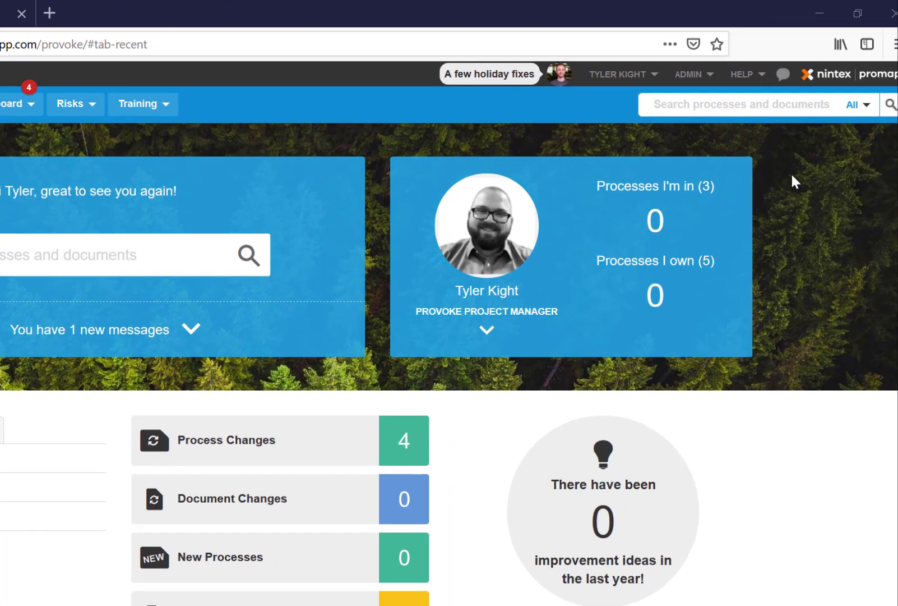
# - Open the ADMIN dropdown in the Promapp top bar
pyautogui.click(710, 76)
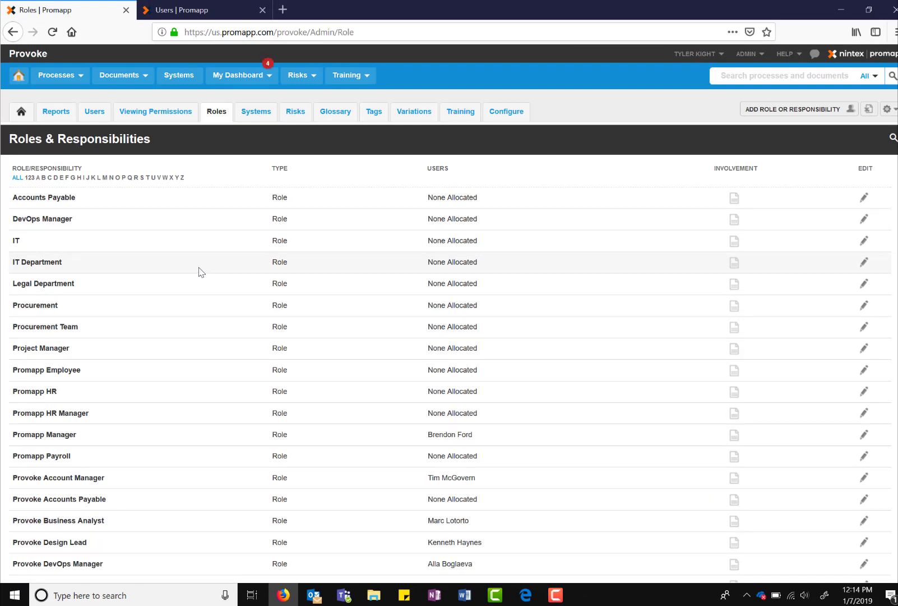
# - Filter the roles list to the letter T and begin a new role entry
pyautogui.click(147, 178)
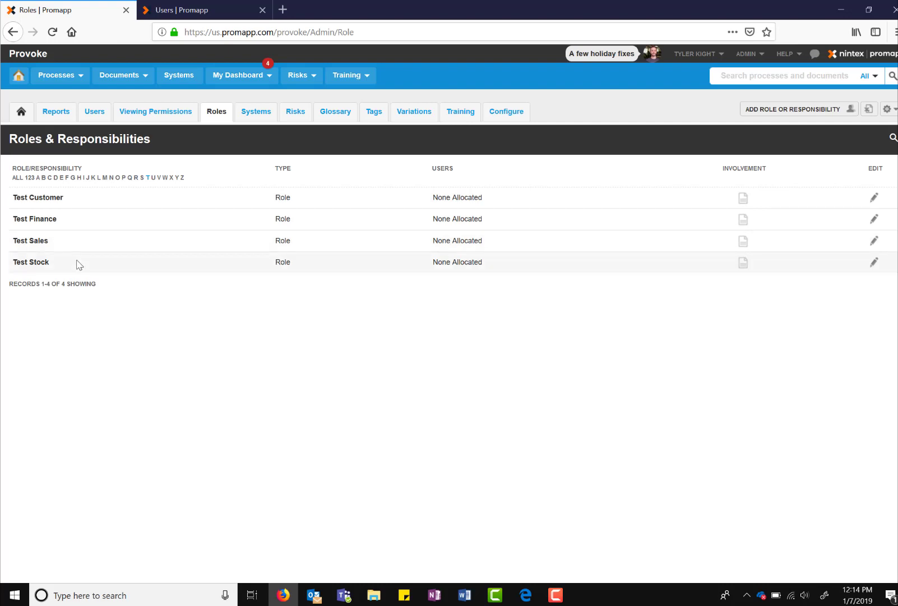
pyautogui.click(775, 111)
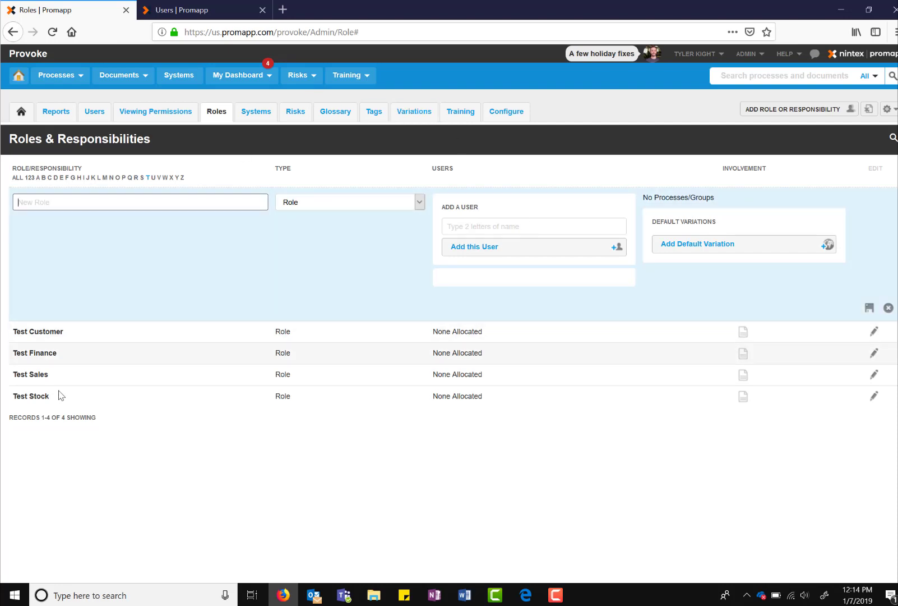
# - Start creating a new process in the Promapp Training group
pyautogui.click(47, 77)
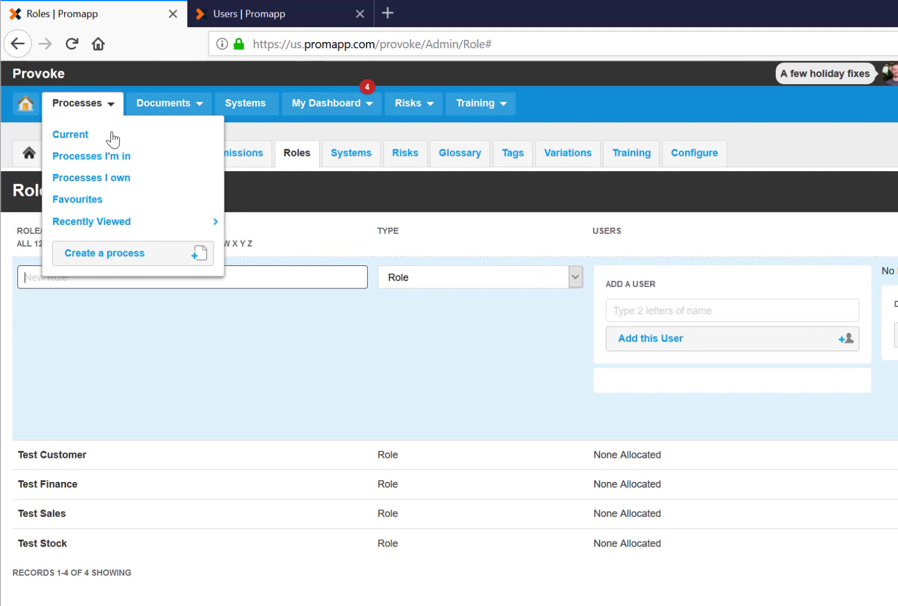
pyautogui.click(138, 257)
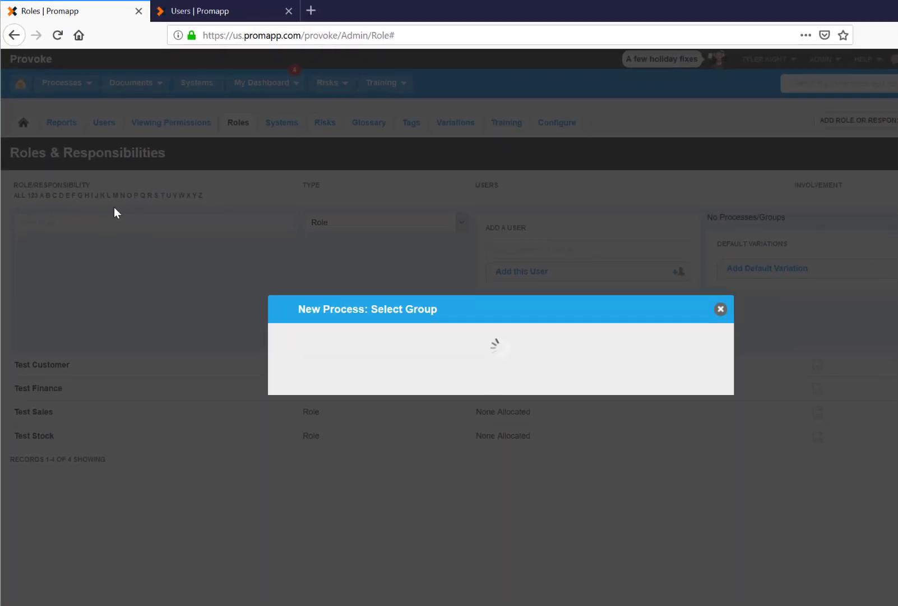
pyautogui.click(503, 238)
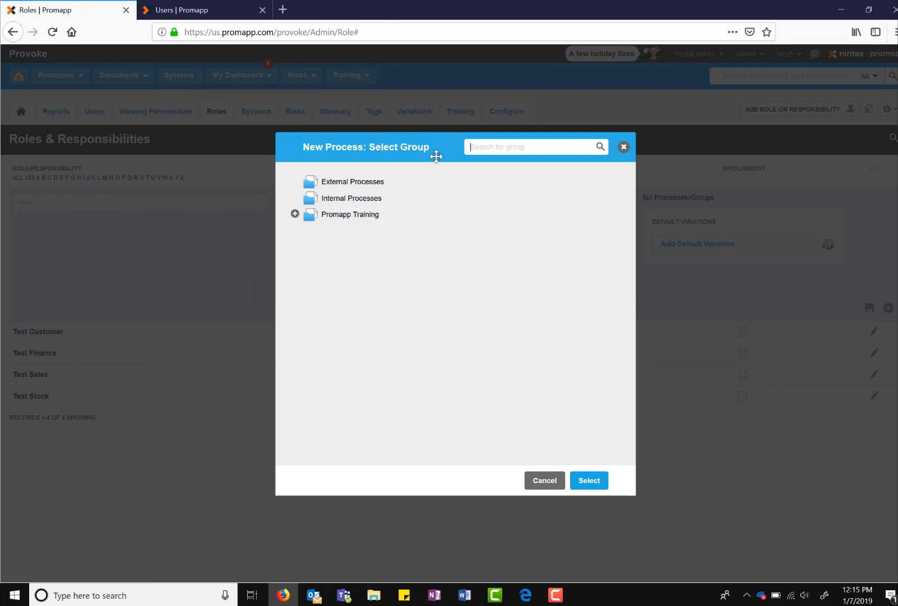
pyautogui.click(353, 214)
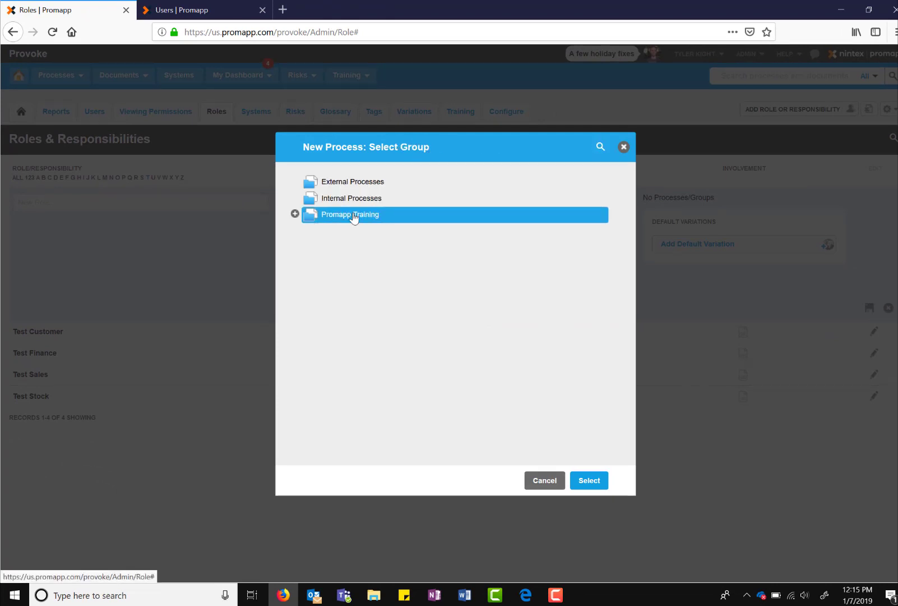
pyautogui.click(588, 480)
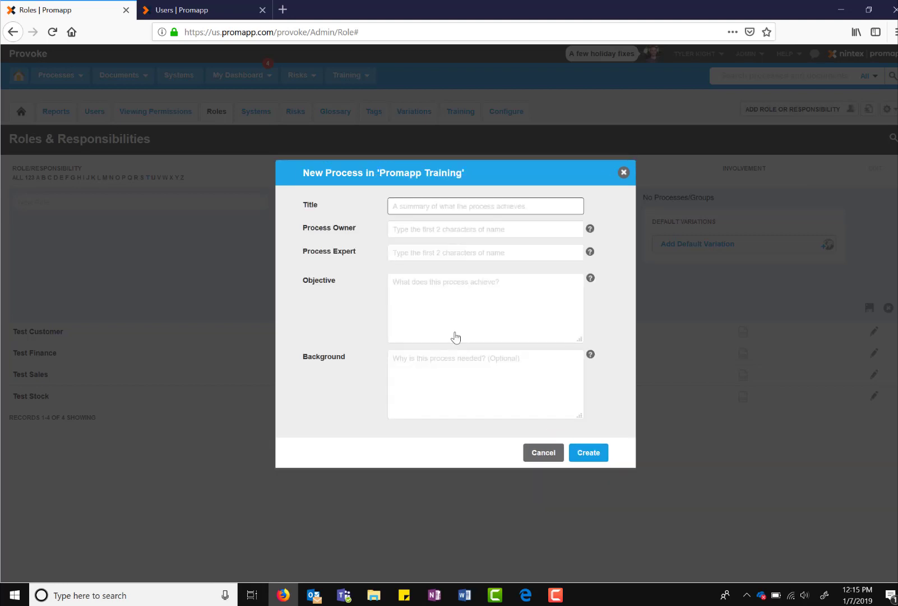
# - Create 'Test Sales Process' with owner, expert and objective 'Sales process for when a customer makes an order'
pyautogui.write('T')
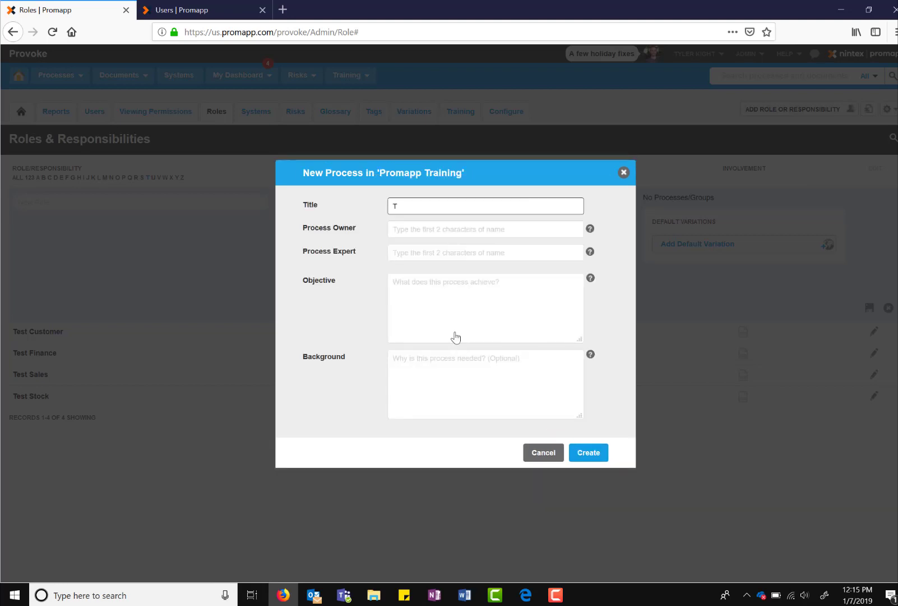
pyautogui.write('est Sales Process')
pyautogui.press('Tab')
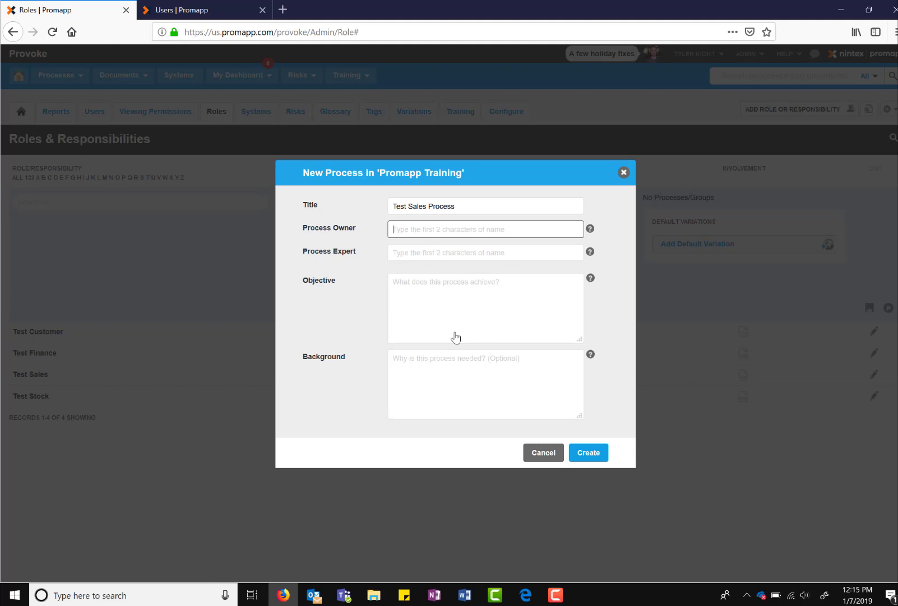
pyautogui.write('Tim M')
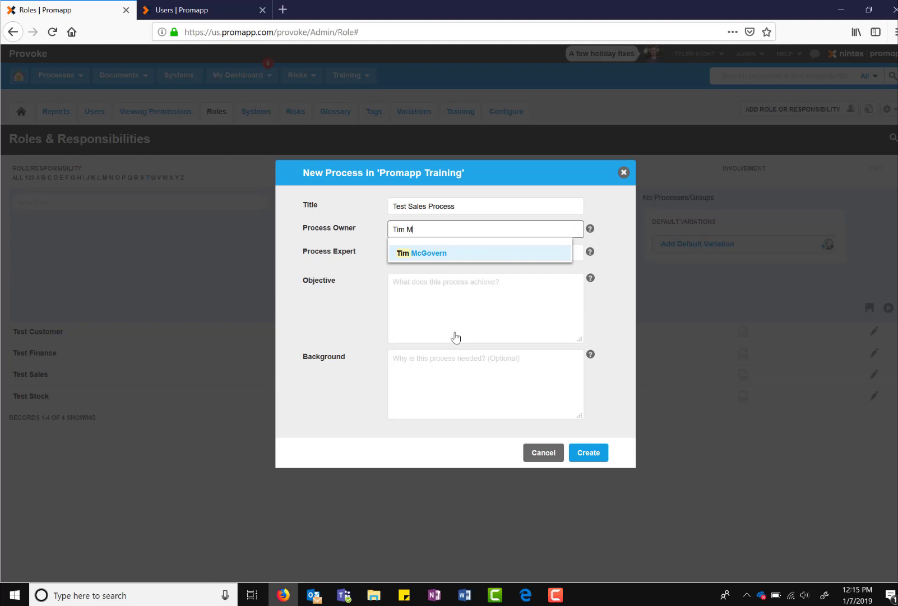
pyautogui.press('Return')
pyautogui.press('Tab')
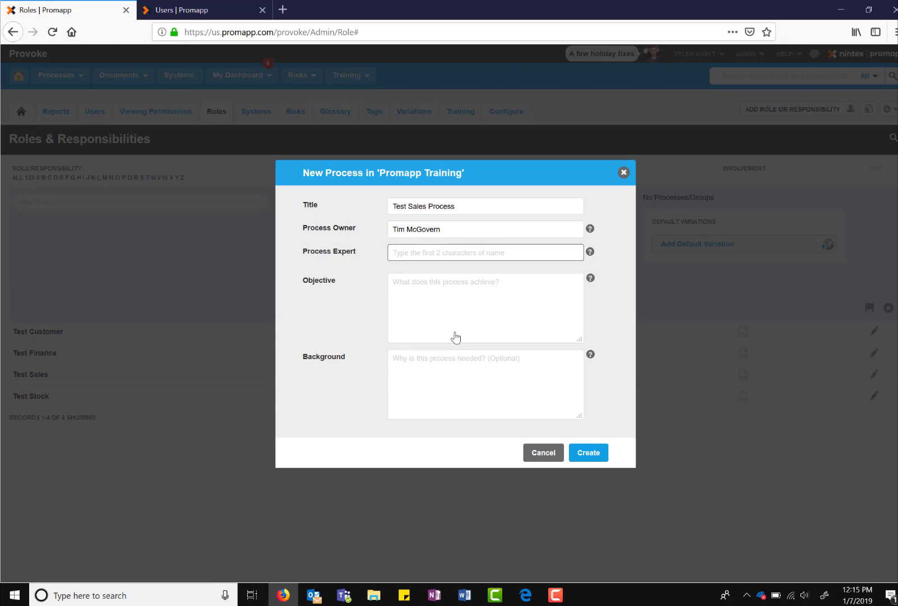
pyautogui.write('Tyler k')
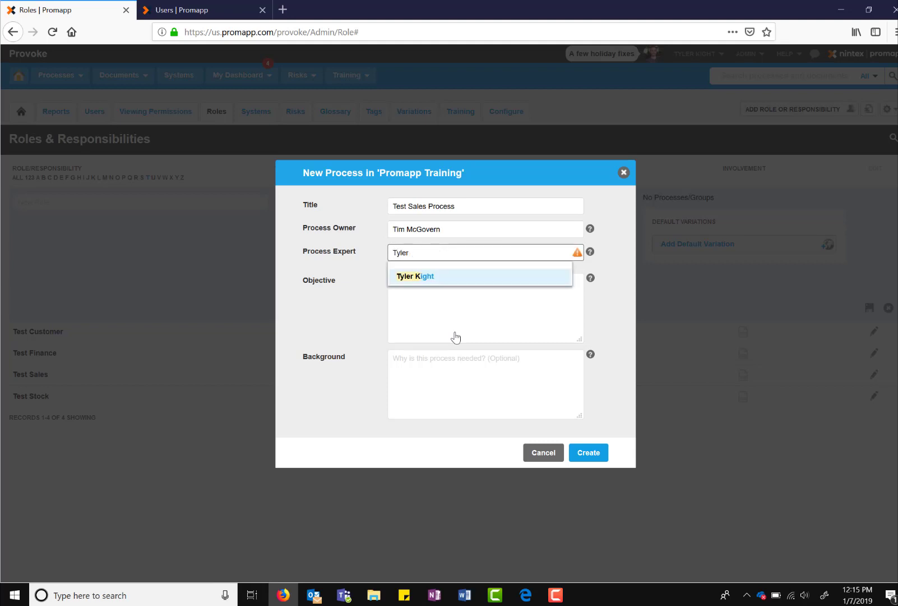
pyautogui.press('Return')
pyautogui.click(456, 337)
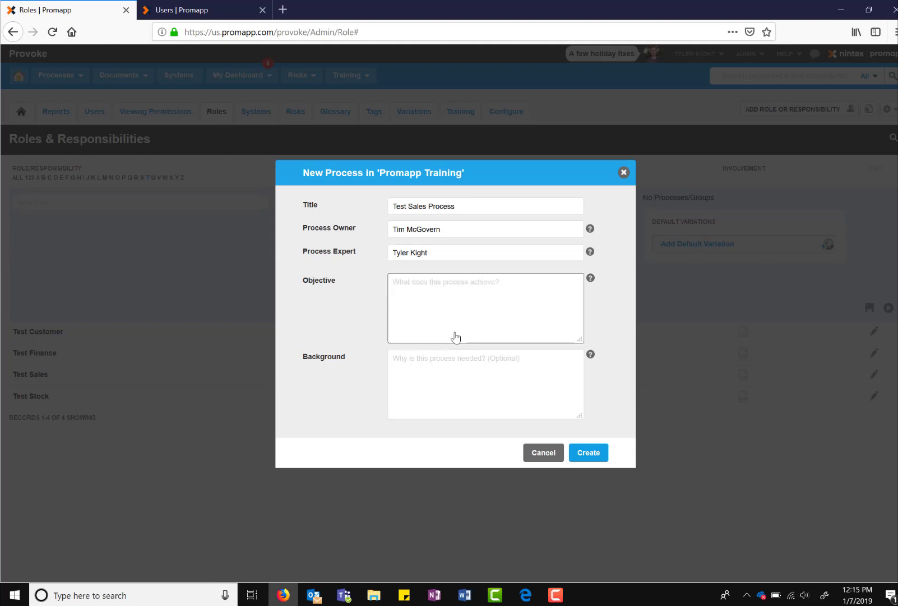
pyautogui.write('S')
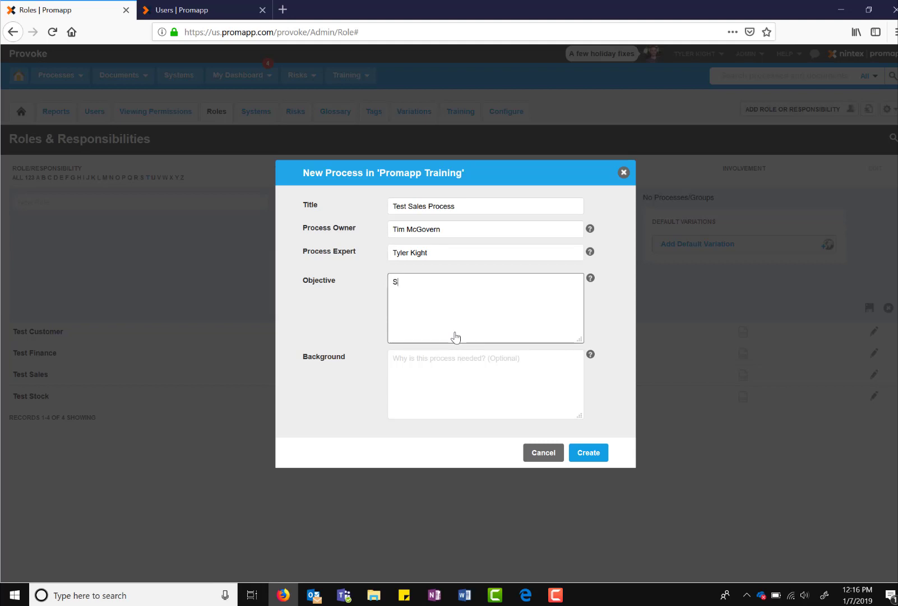
pyautogui.write('ales process for when a custo')
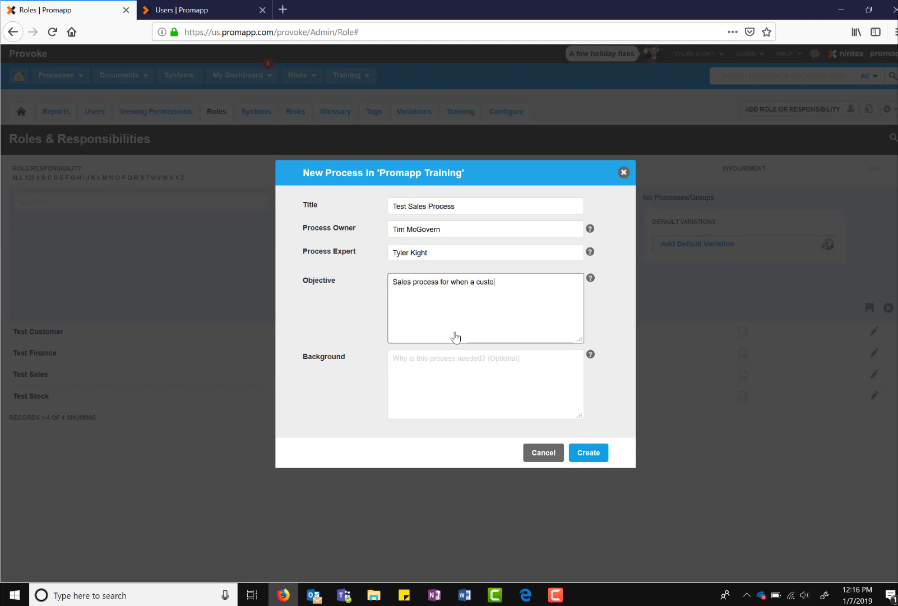
pyautogui.write('mer makes an order')
pyautogui.press('Tab')
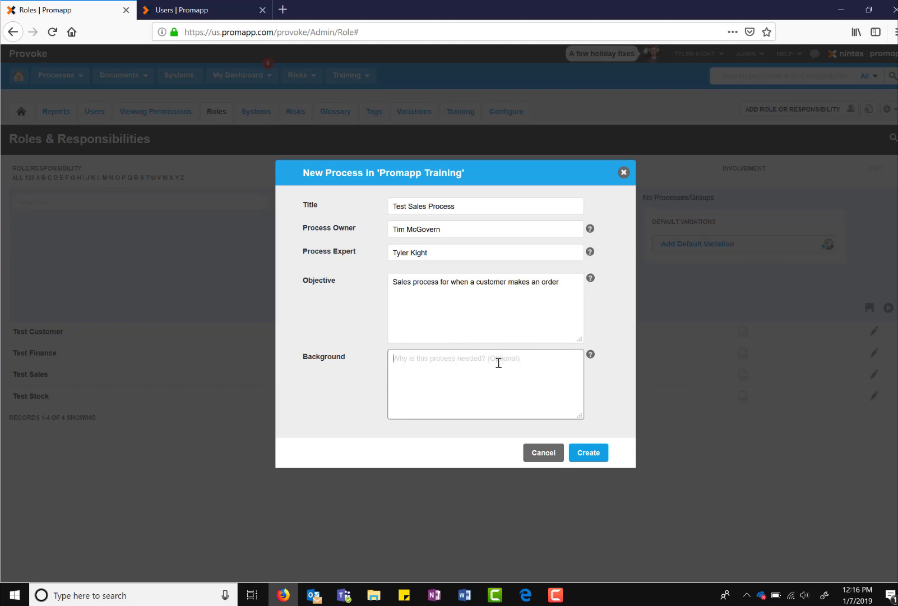
pyautogui.click(595, 457)
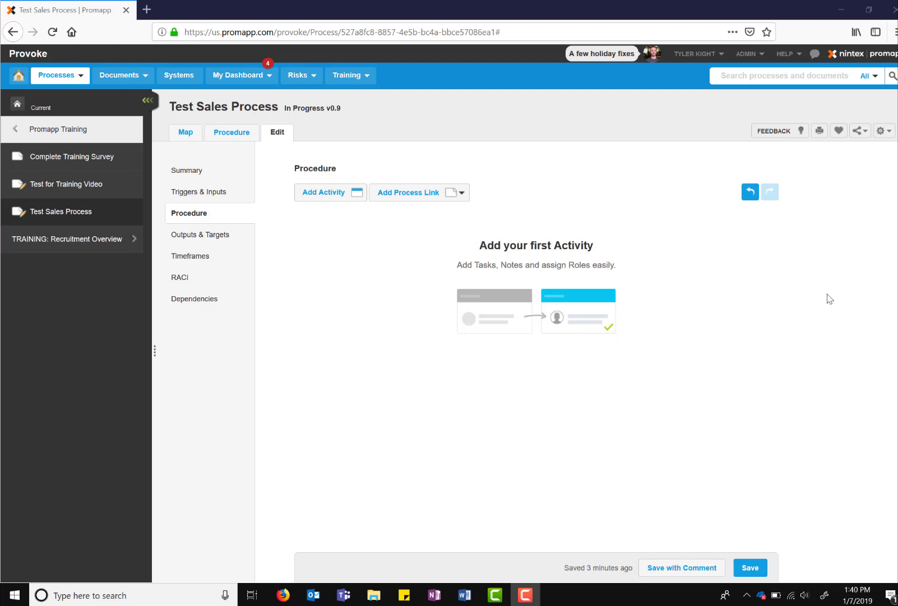
# - Add activity 'Place order' assigned to the Test Customer role
pyautogui.click(331, 198)
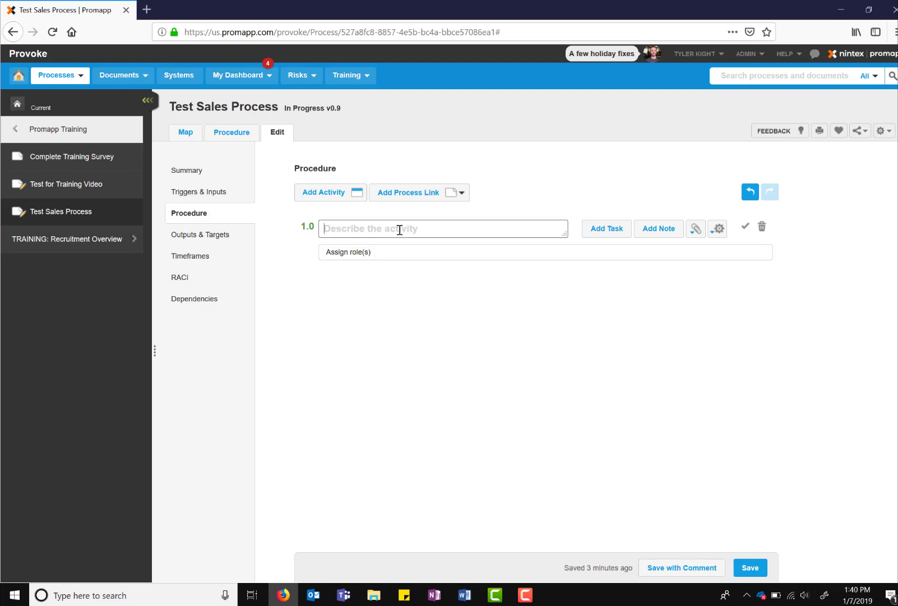
pyautogui.write('Place order')
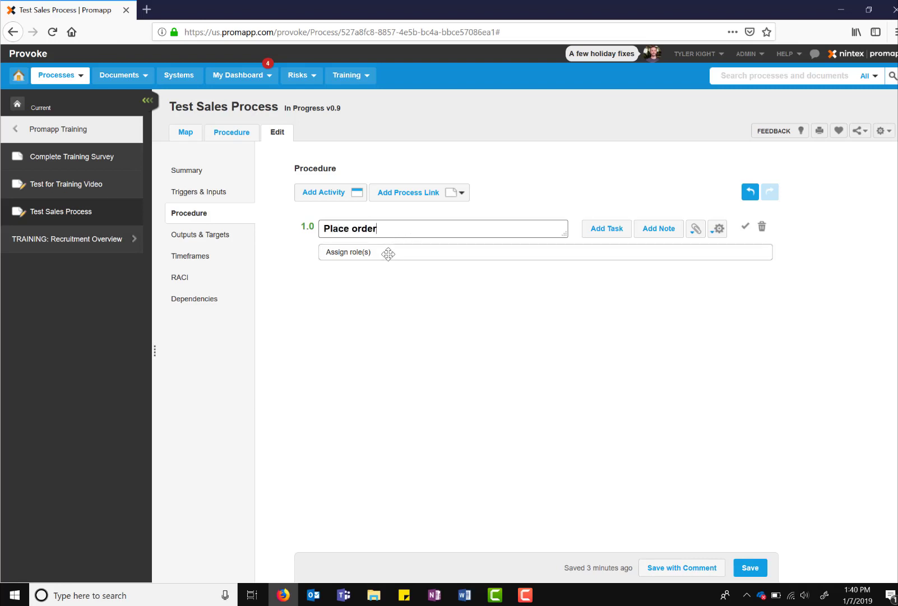
pyautogui.click(388, 253)
pyautogui.write('test c')
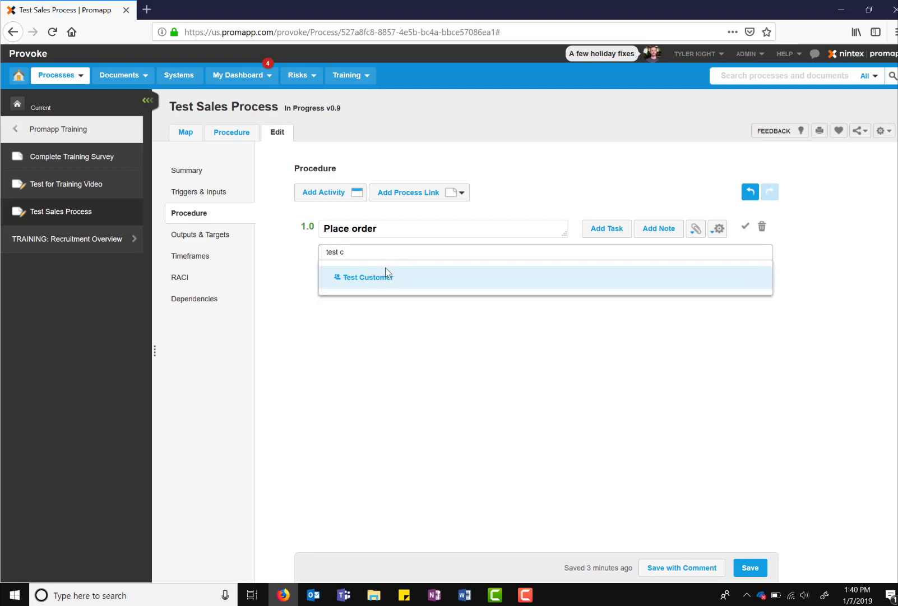
pyautogui.click(387, 277)
# - Add tasks 'Login to web app', 'Add items to cart' and 'Checkout with billing/shipping info'
pyautogui.click(611, 235)
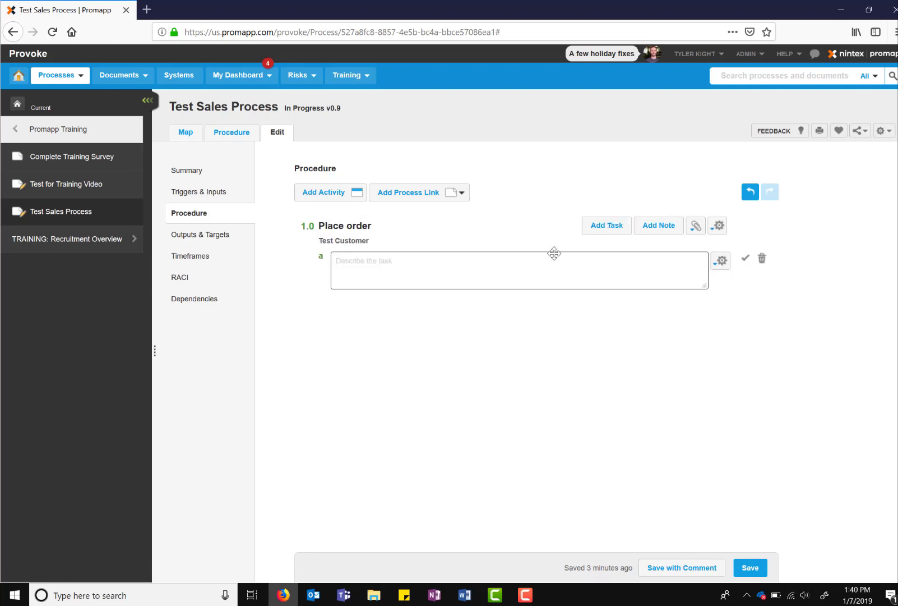
pyautogui.write('Login to web app')
pyautogui.press('Return')
pyautogui.write('A')
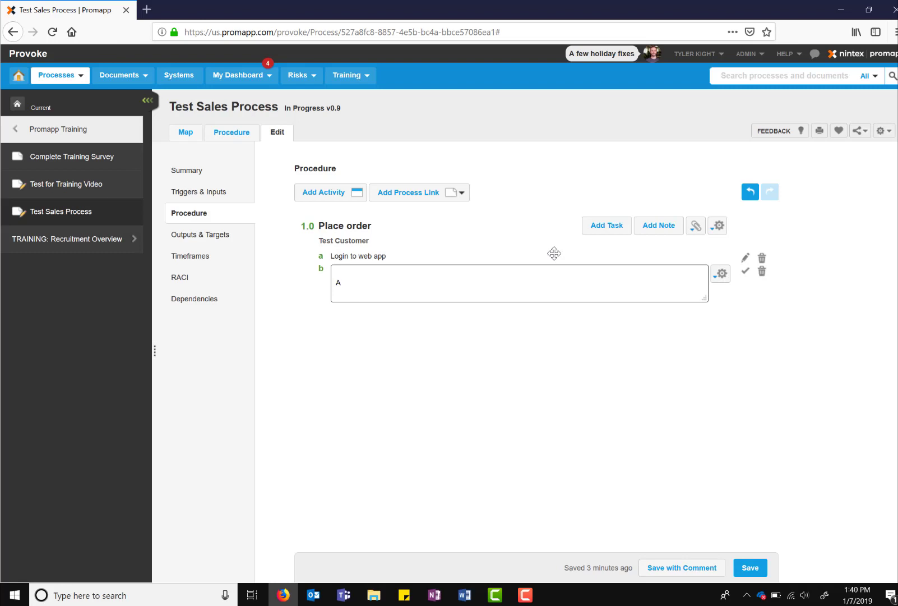
pyautogui.write('dd items to cart')
pyautogui.press('Return')
pyautogui.write('Checkout wit')
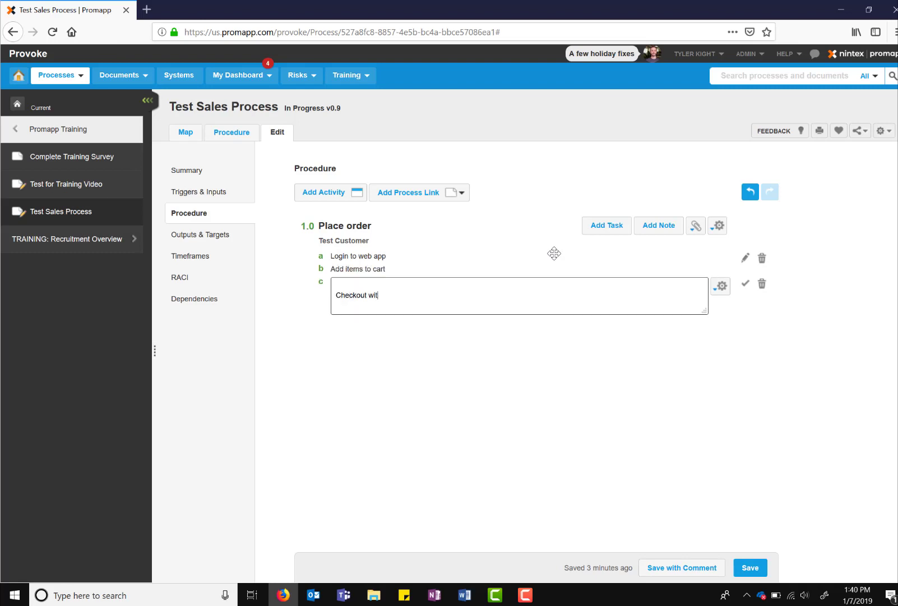
pyautogui.write('h billing/shipping info')
pyautogui.click(747, 284)
pyautogui.click(333, 198)
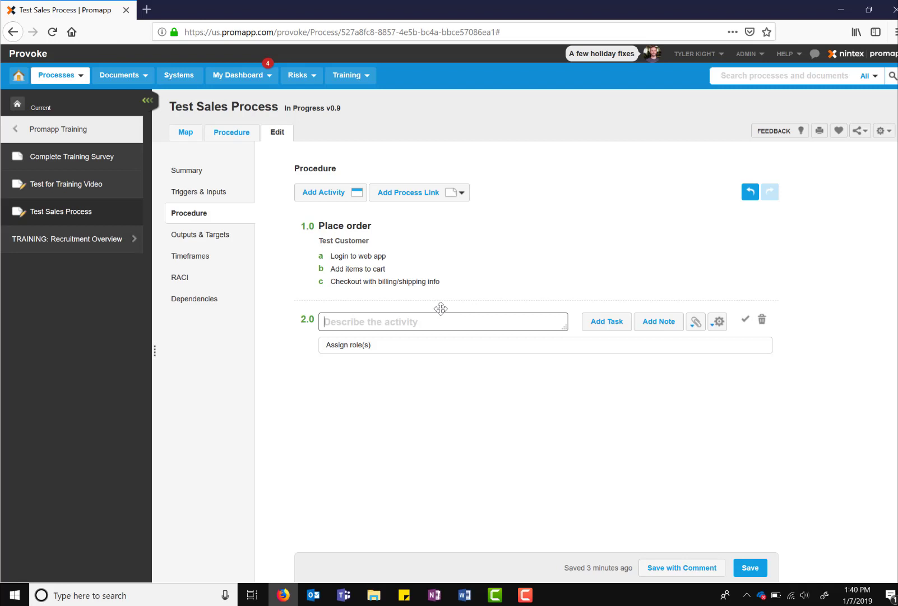
# - Name activity 2.0 'Receive order' and assign it to Test Sales
pyautogui.write('Receive or')
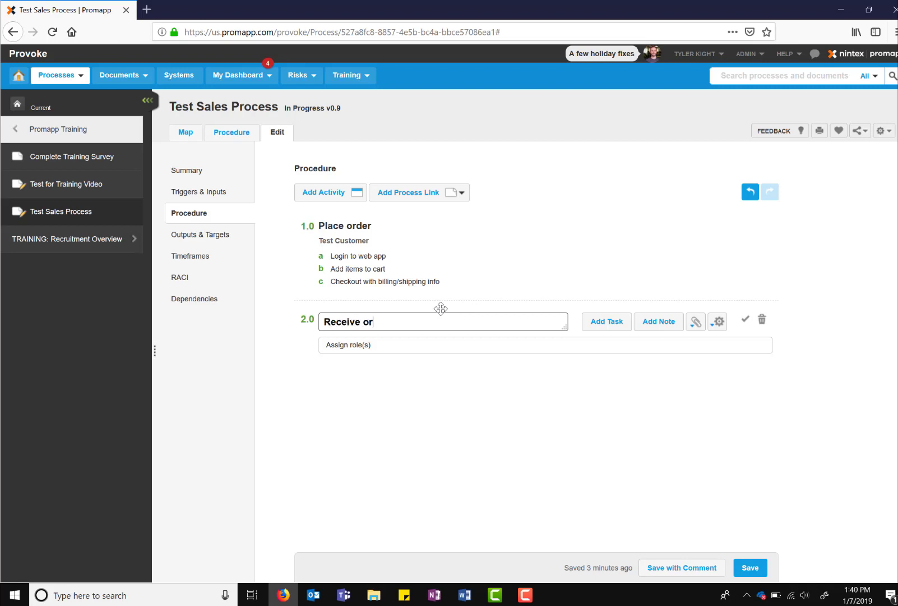
pyautogui.write('der')
pyautogui.click(425, 345)
pyautogui.write('t')
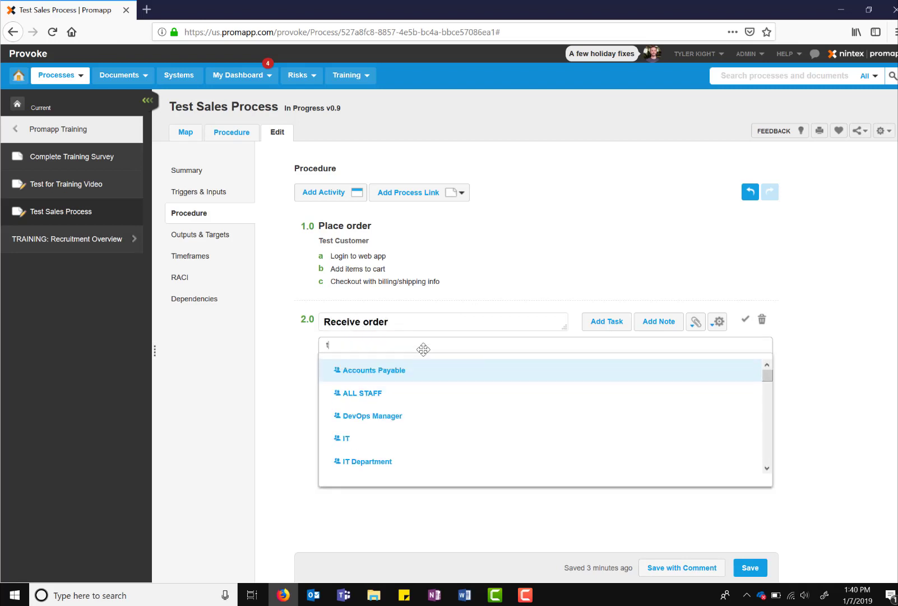
pyautogui.write('est s')
pyautogui.click(393, 372)
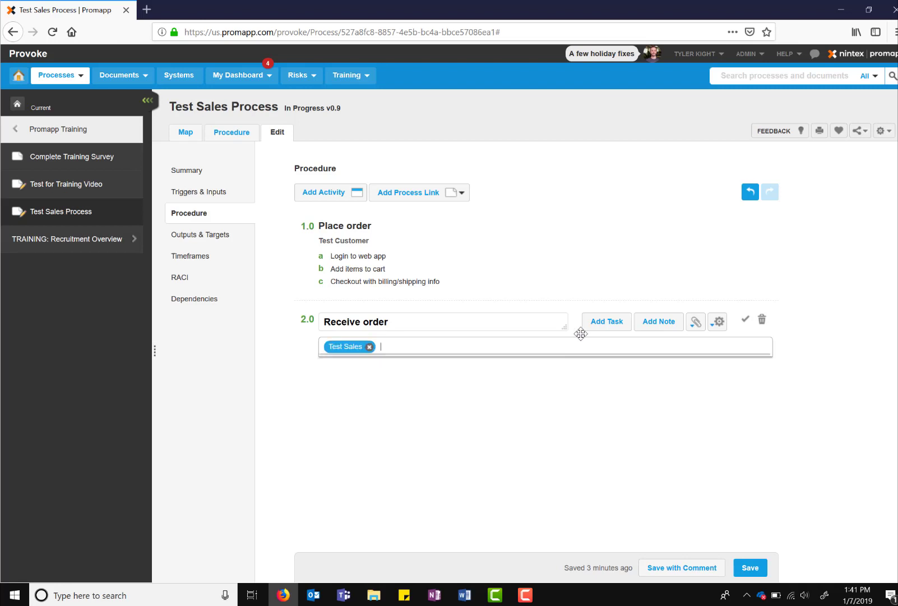
pyautogui.click(334, 196)
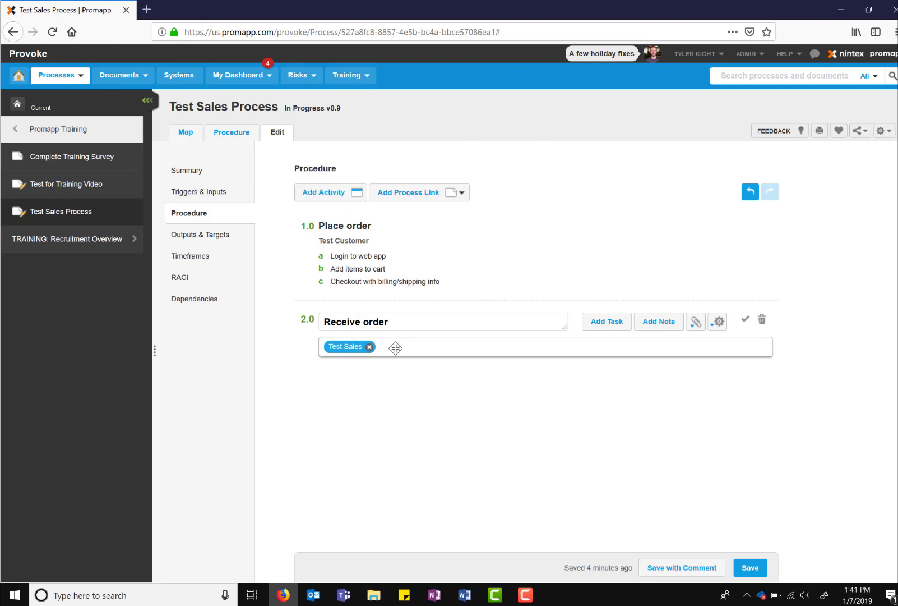
pyautogui.click(344, 196)
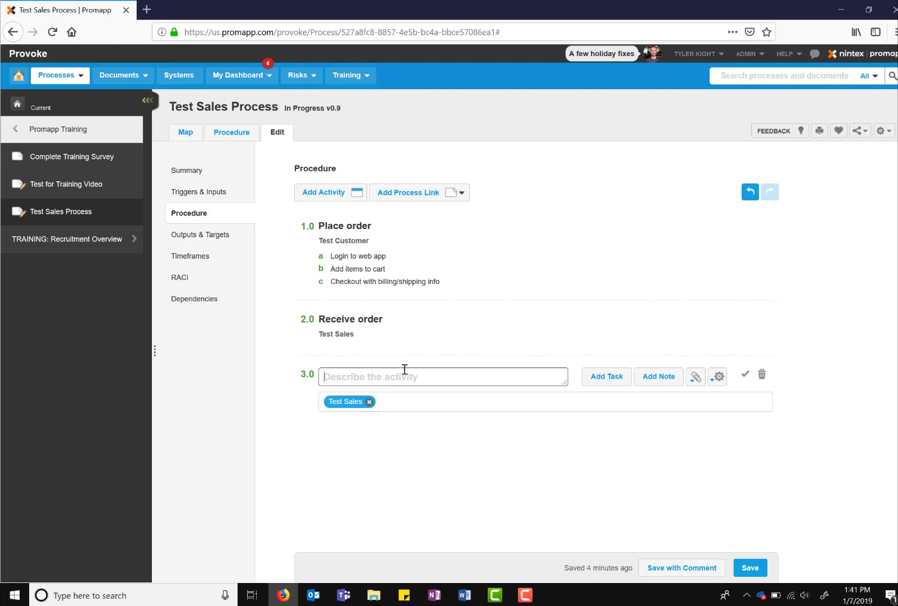
# - Add activity 3.0 'Check inventory' with Test Stock replacing Test Sales as its role
pyautogui.write('Check inventory')
pyautogui.click(369, 402)
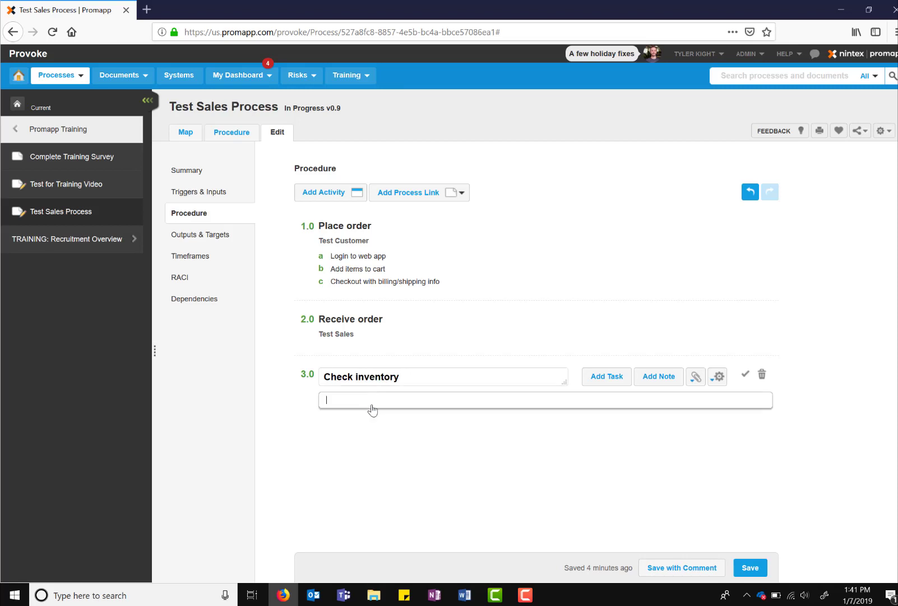
pyautogui.write('test s')
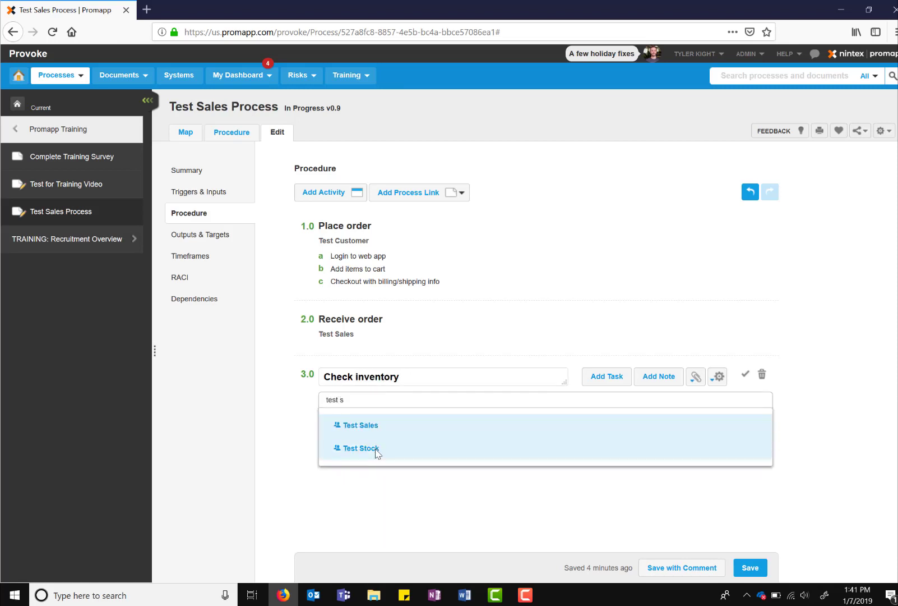
pyautogui.click(375, 451)
pyautogui.click(745, 376)
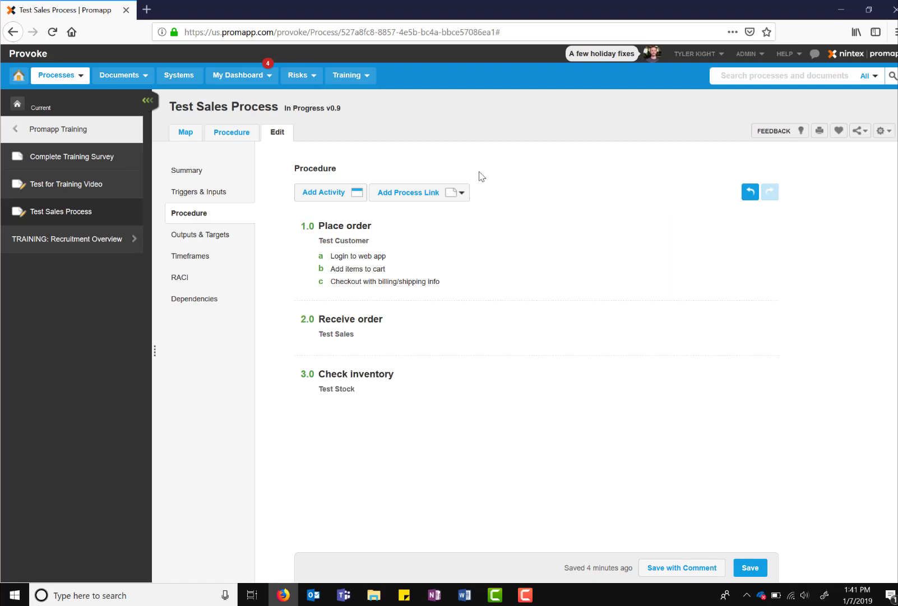
pyautogui.moveTo(447, 216)
# - Add an 'In stock?' decision assigned to Test Stock
pyautogui.click(447, 192)
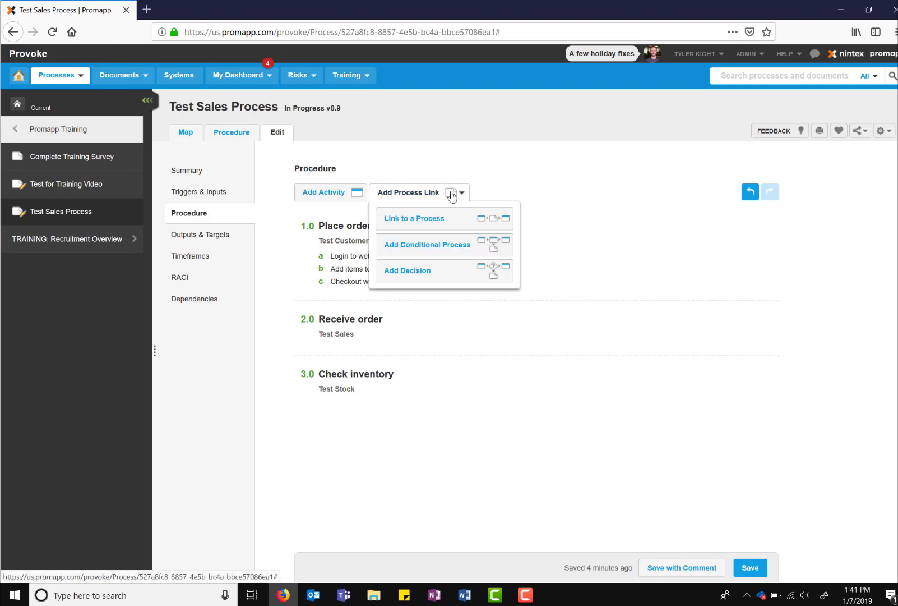
pyautogui.click(435, 272)
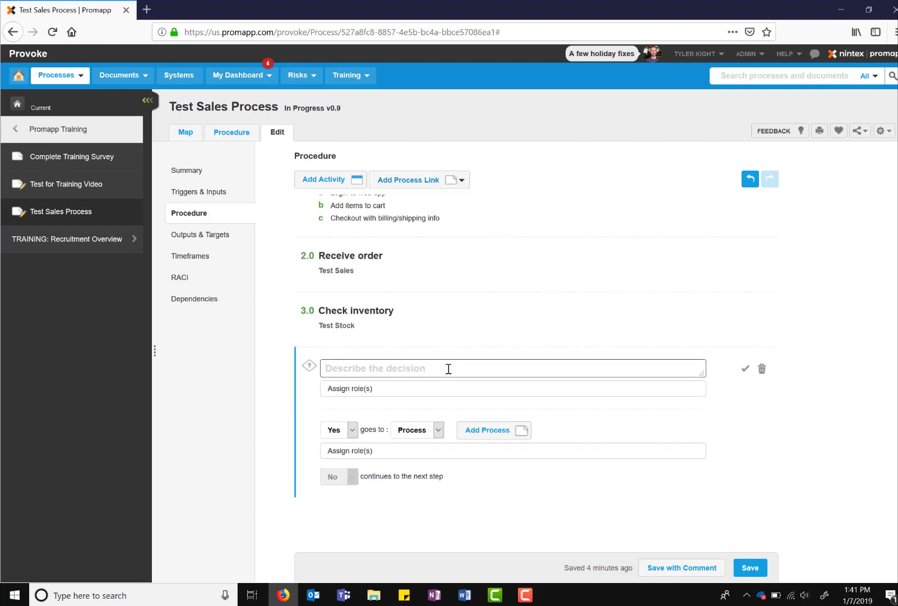
pyautogui.write('In')
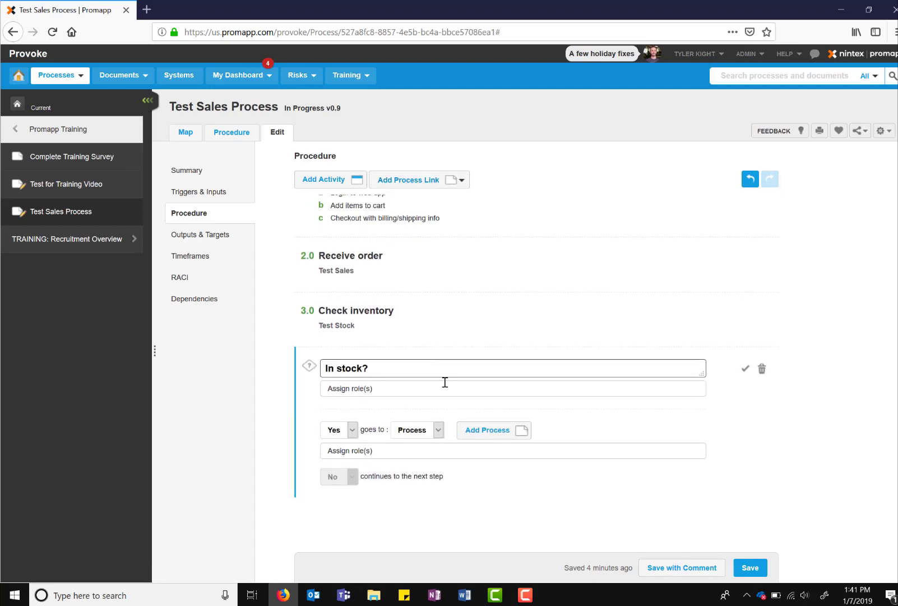
pyautogui.click(443, 388)
pyautogui.write('test s')
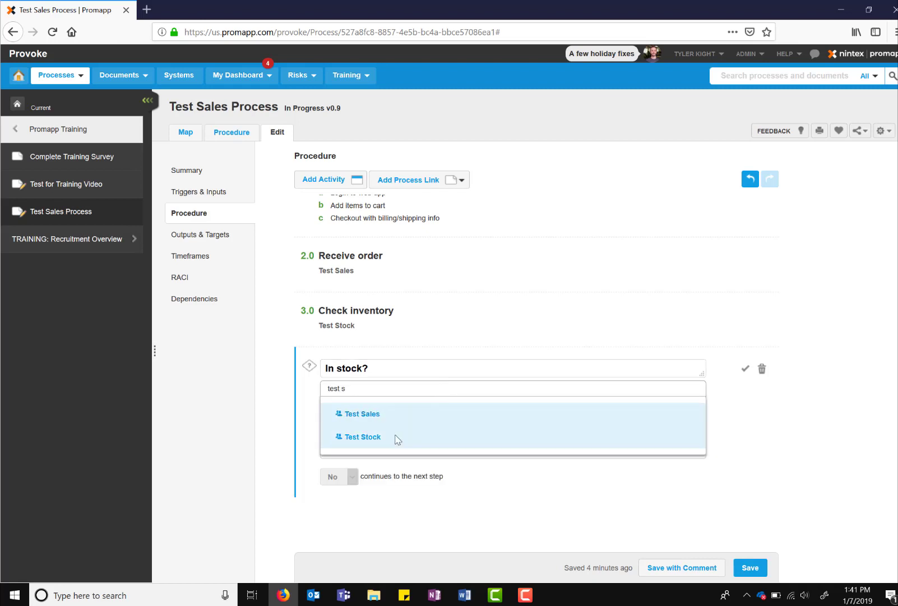
pyautogui.click(397, 438)
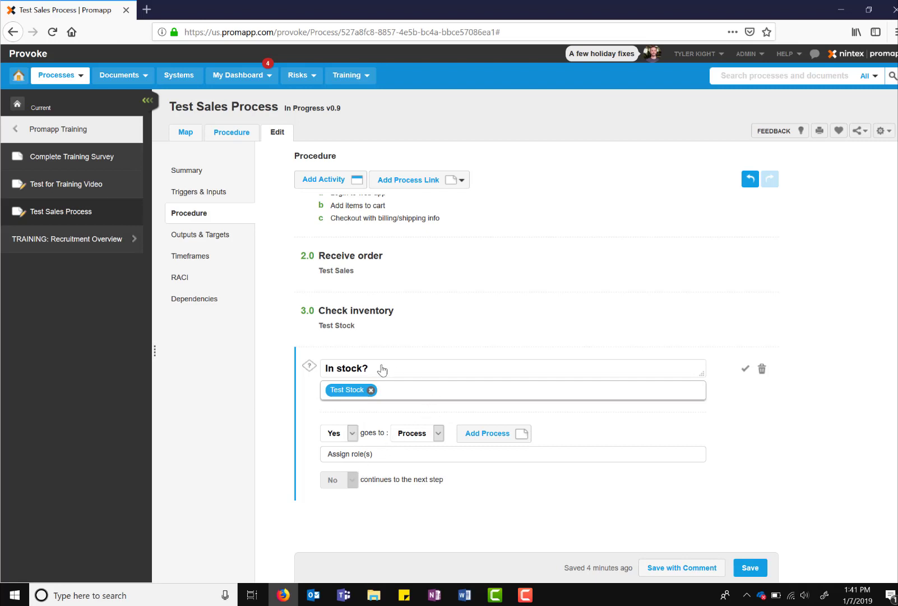
# - Make the decision's No answer lead to an activity and save it
pyautogui.click(349, 434)
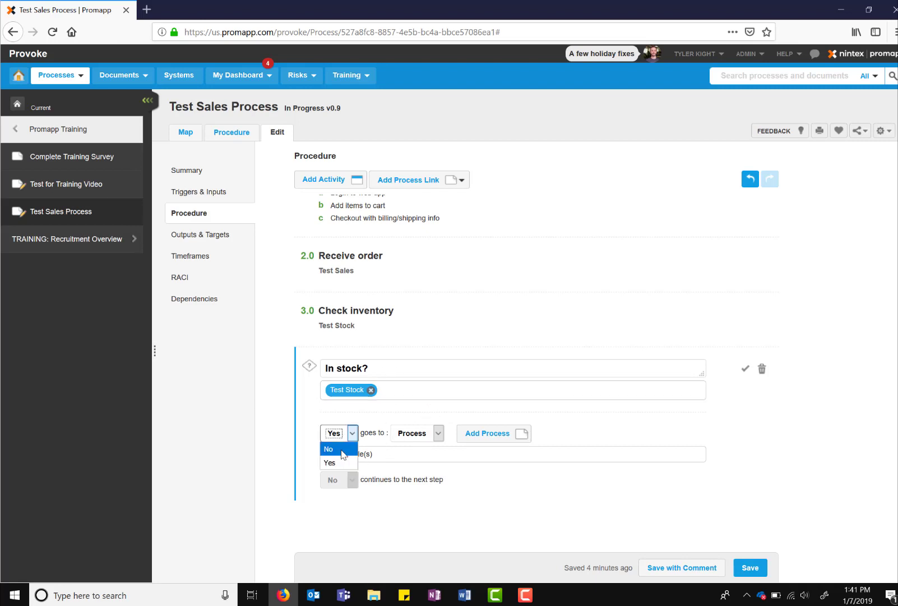
pyautogui.click(343, 453)
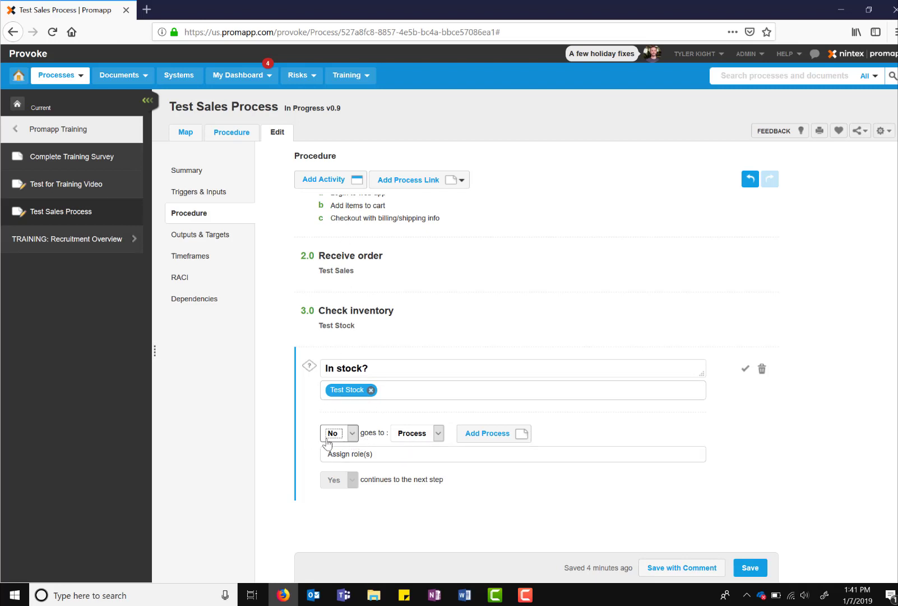
pyautogui.click(416, 433)
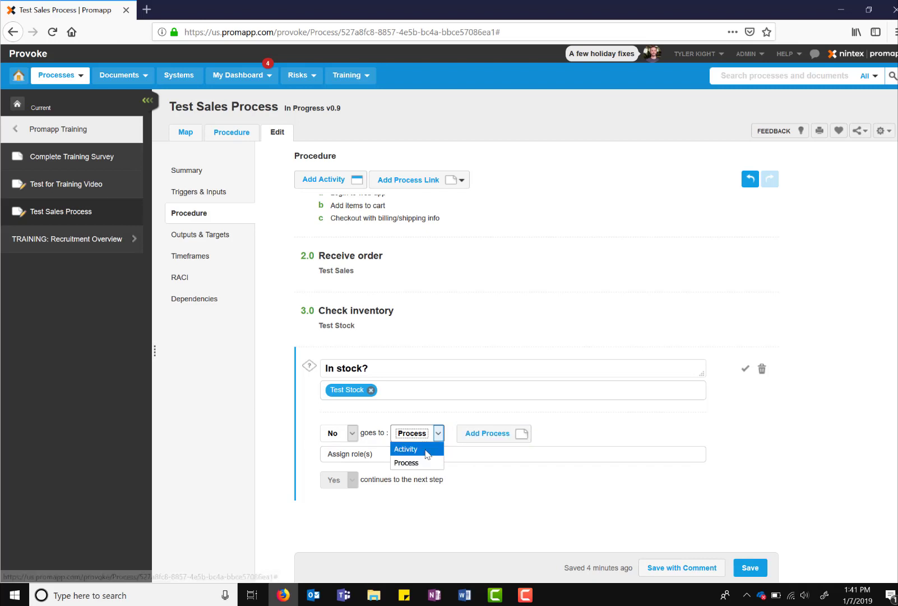
pyautogui.click(427, 452)
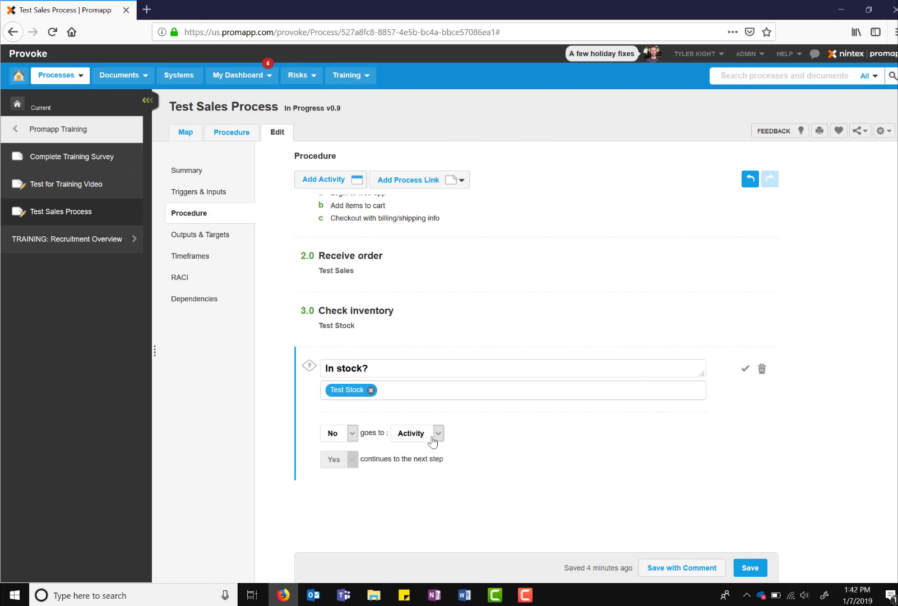
pyautogui.click(746, 369)
pyautogui.click(451, 454)
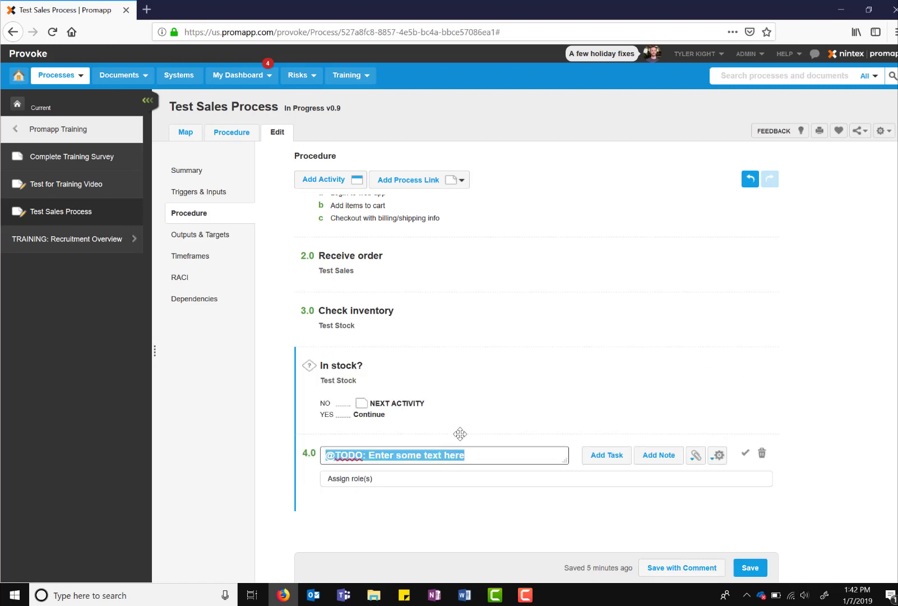
# - Name activity 4.0 'Cancel order' and assign it to Test Sales
pyautogui.write('Cancel order')
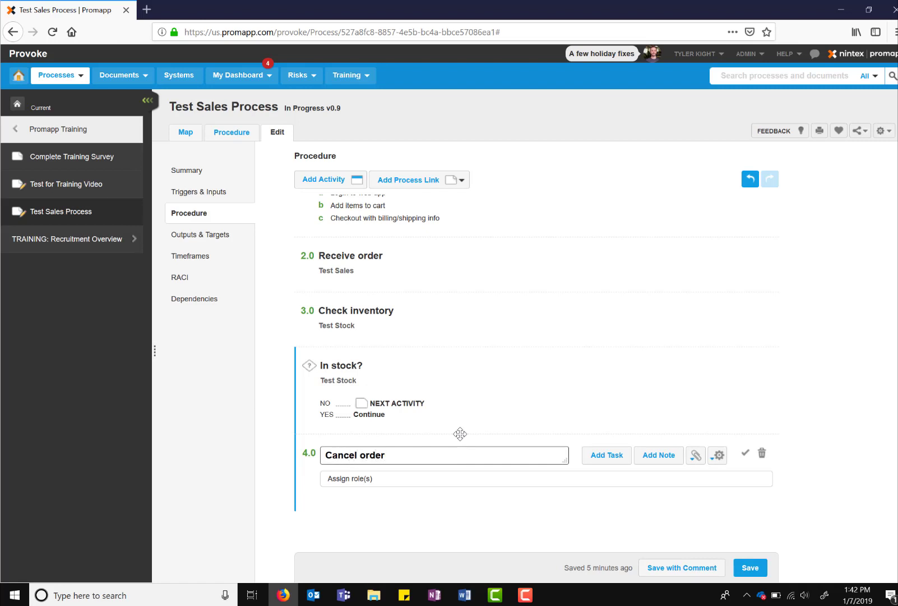
pyautogui.click(407, 477)
pyautogui.write('tes')
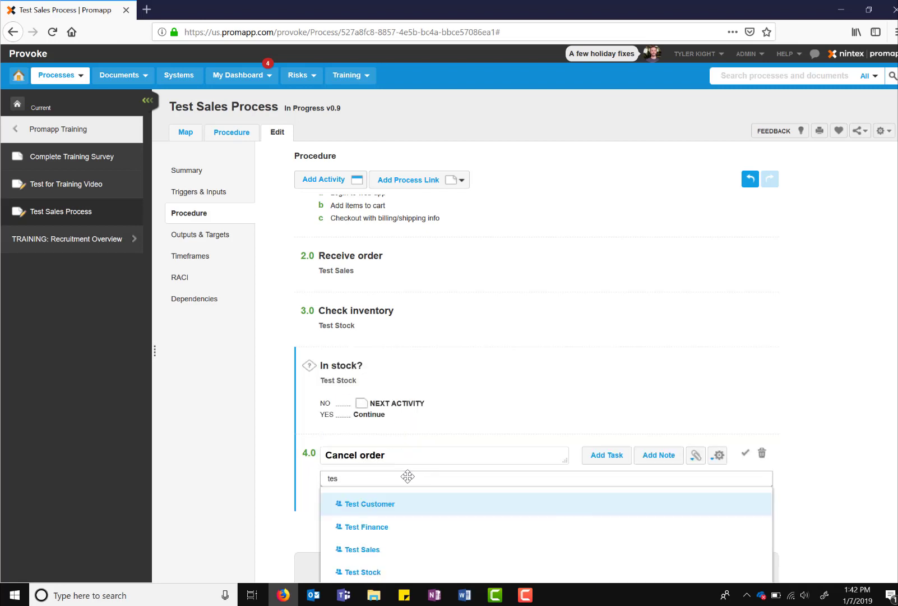
pyautogui.write('t s')
pyautogui.click(390, 504)
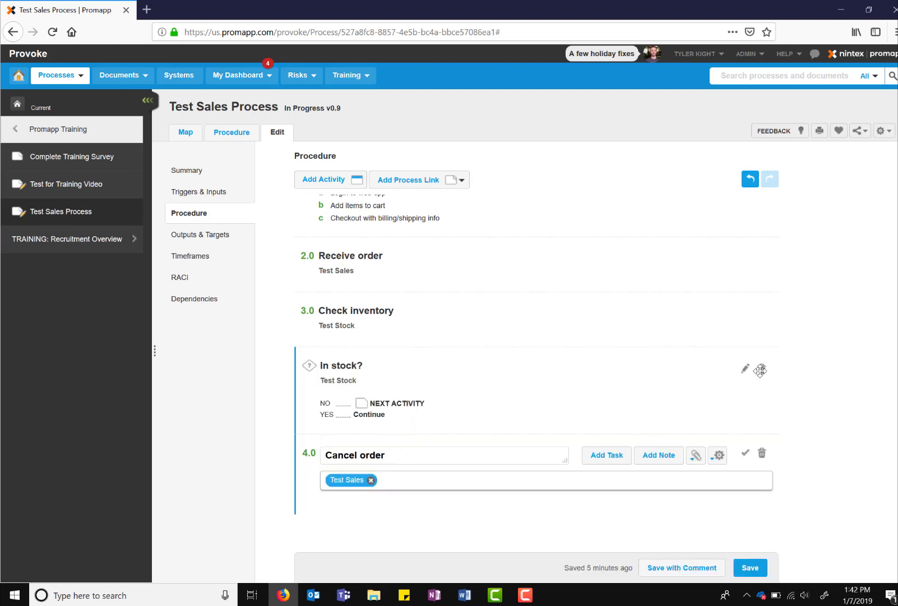
pyautogui.click(744, 456)
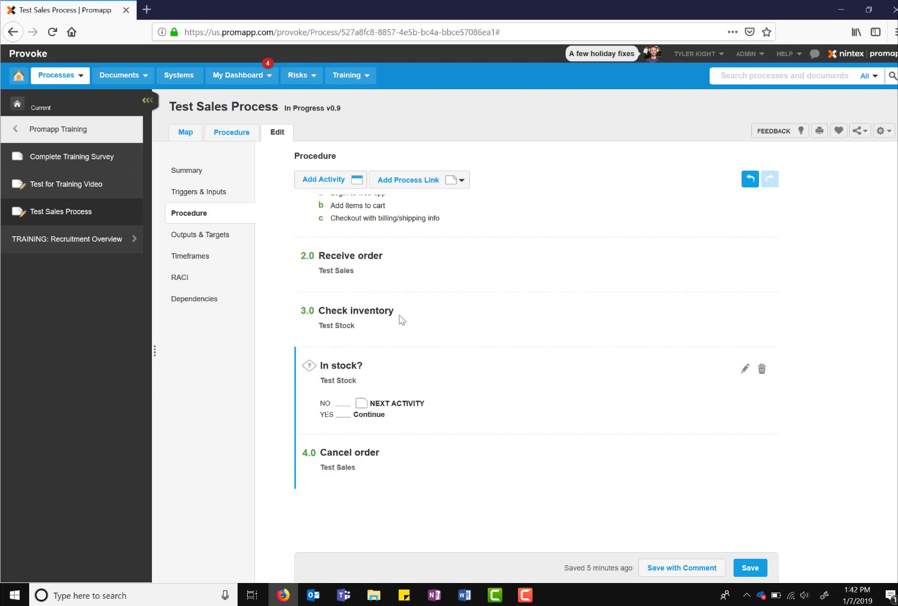
# - Add activity 5.0 'Check credit card' assigned to Test Finance
pyautogui.click(354, 178)
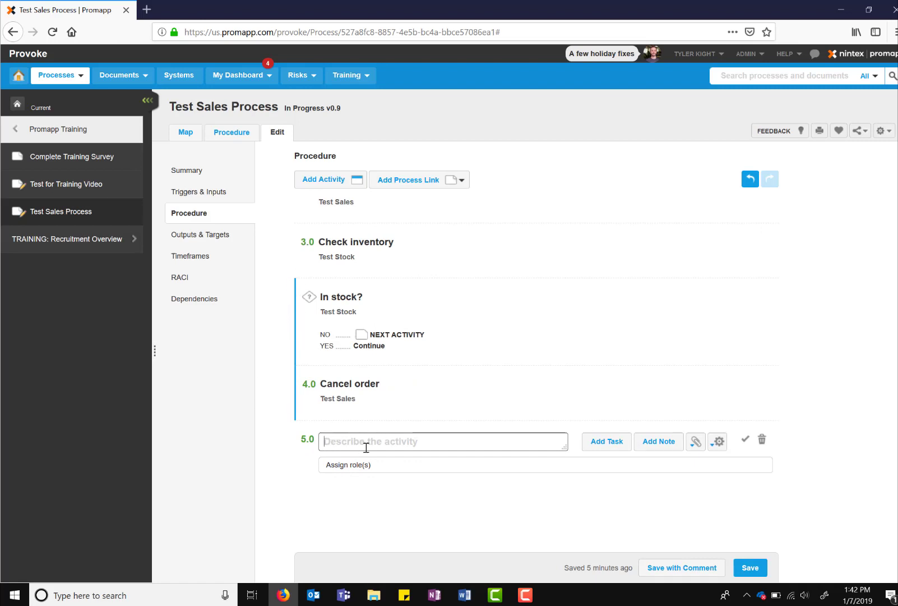
pyautogui.write('Check credit card')
pyautogui.click(392, 465)
pyautogui.write('test f')
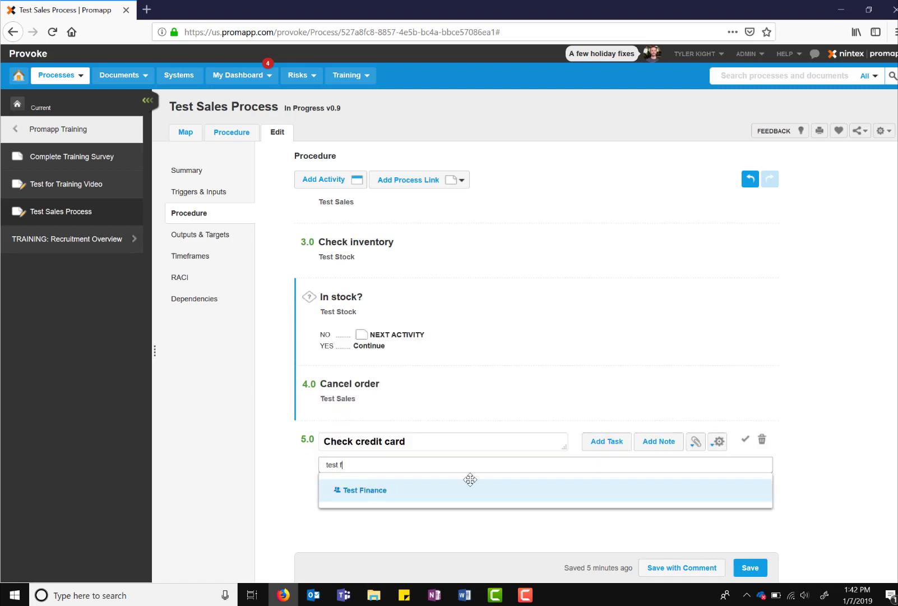
pyautogui.click(469, 488)
pyautogui.click(331, 179)
# - Add a 'Card valid?' decision for Test Finance with No leading to an activity
pyautogui.click(762, 440)
pyautogui.moveTo(419, 180)
pyautogui.click(444, 258)
pyautogui.write('Card valid?')
pyautogui.press('Tab')
pyautogui.write('test f')
pyautogui.click(426, 412)
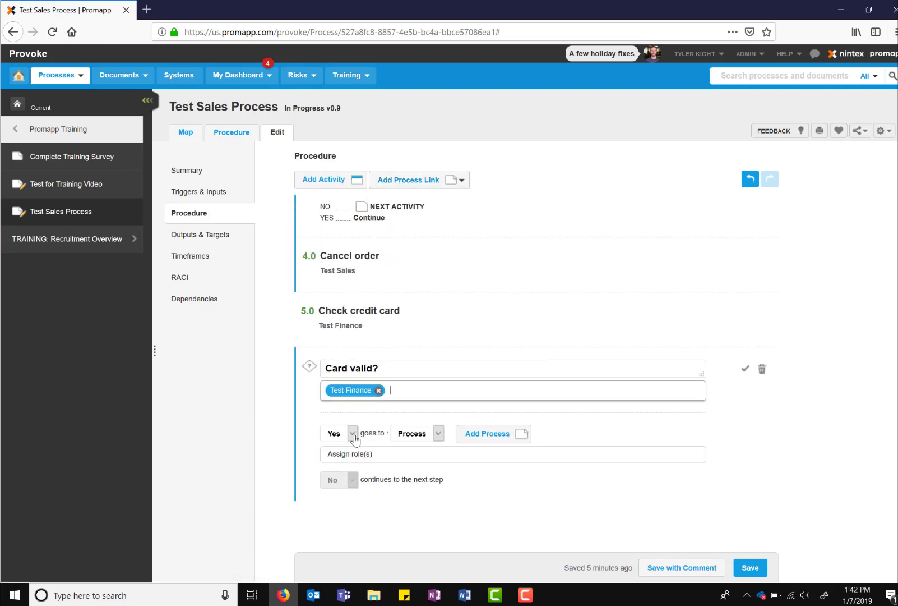
pyautogui.click(353, 434)
pyautogui.click(337, 459)
pyautogui.click(436, 435)
pyautogui.click(415, 459)
# - Add activity 6.0 'Cancel order' assigned to Test Sales instead of Test Finance
pyautogui.write('Cancel order')
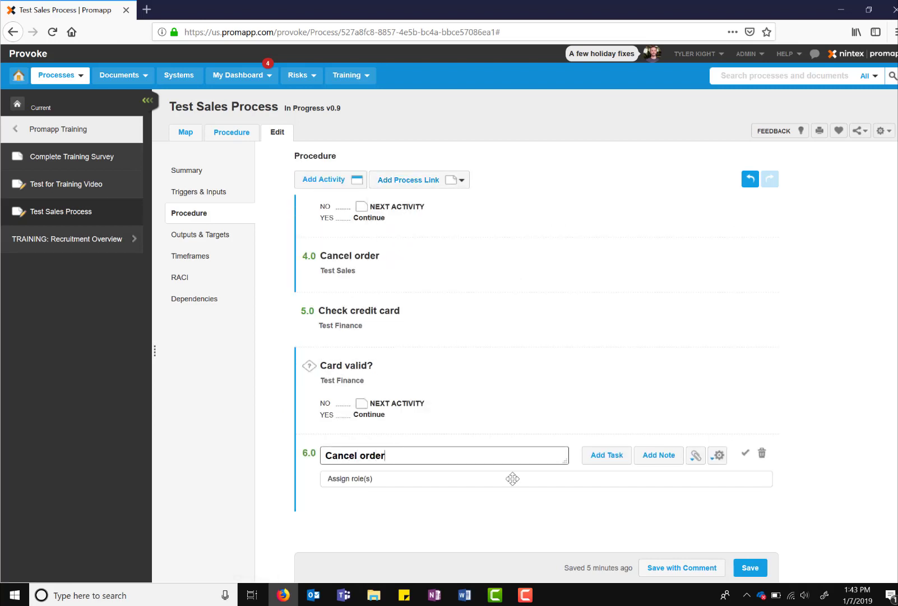
pyautogui.press('Tab')
pyautogui.write('test f')
pyautogui.click(422, 504)
pyautogui.click(378, 480)
pyautogui.write('test s')
pyautogui.click(387, 505)
pyautogui.click(340, 179)
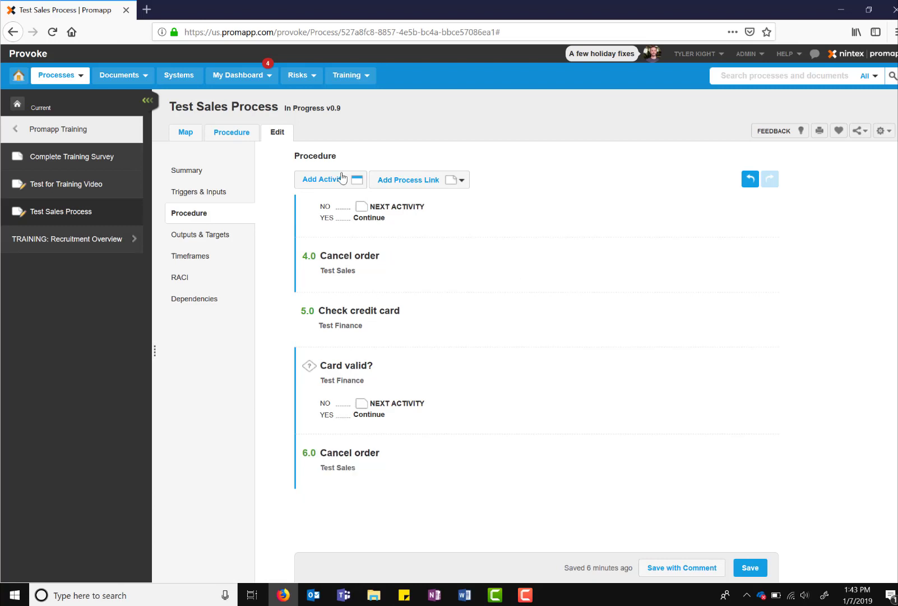
# - Add activity 7.0 'Process card' assigned to Test Finance
pyautogui.write('Process card')
pyautogui.press('Tab')
pyautogui.press('Tab')
pyautogui.press('Tab')
# - Add activity 8.0 'Deliver product' assigned to Test Stock
pyautogui.press('Tab')
pyautogui.press('Tab')
pyautogui.write('test f')
pyautogui.click(647, 492)
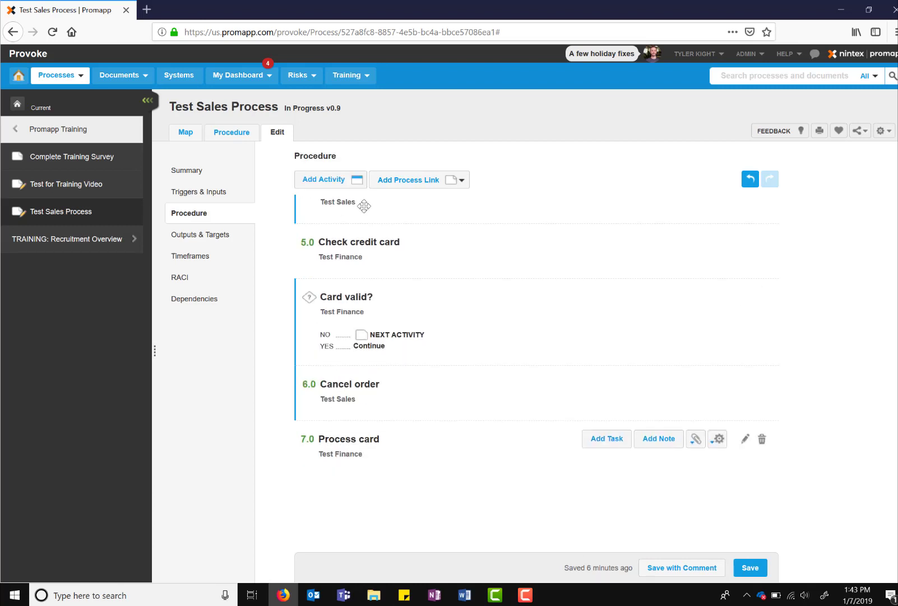
pyautogui.click(340, 179)
pyautogui.write('Deliver product')
pyautogui.press('Tab')
pyautogui.press('Tab')
pyautogui.press('Tab')
pyautogui.press('Tab')
pyautogui.press('Tab')
pyautogui.write('test s')
pyautogui.click(397, 513)
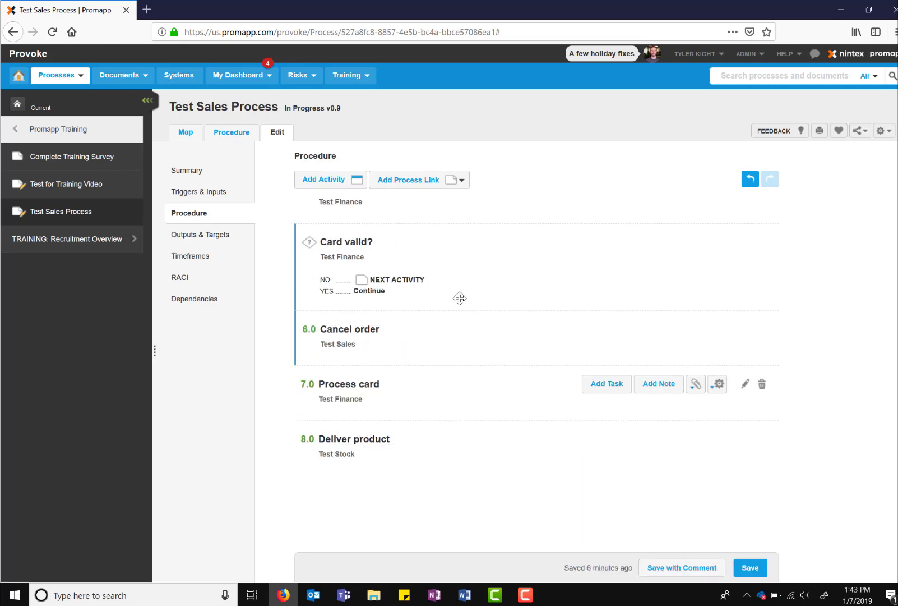
# - Save the procedure as v0.10 and view the process map summary
pyautogui.click(751, 569)
pyautogui.click(751, 568)
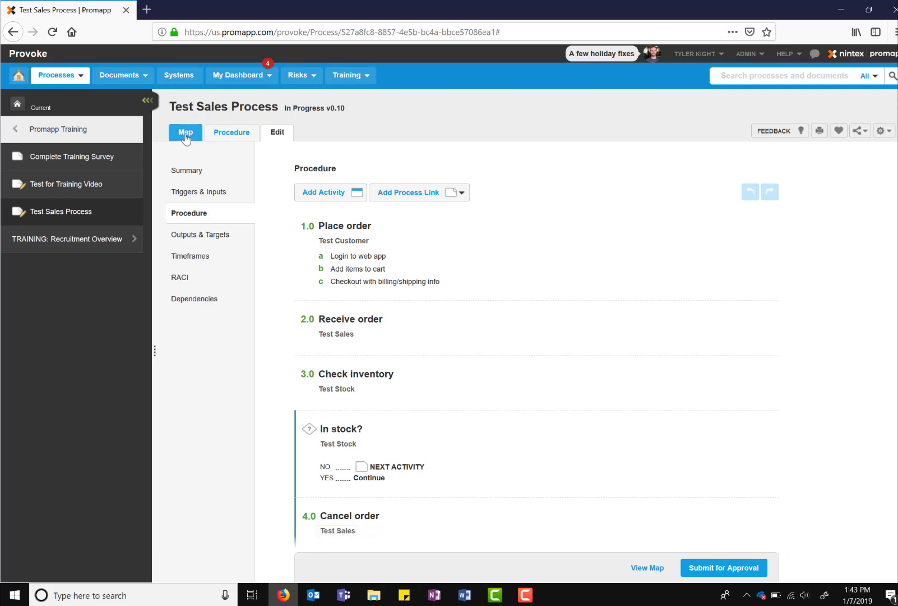
pyautogui.click(190, 133)
pyautogui.click(219, 175)
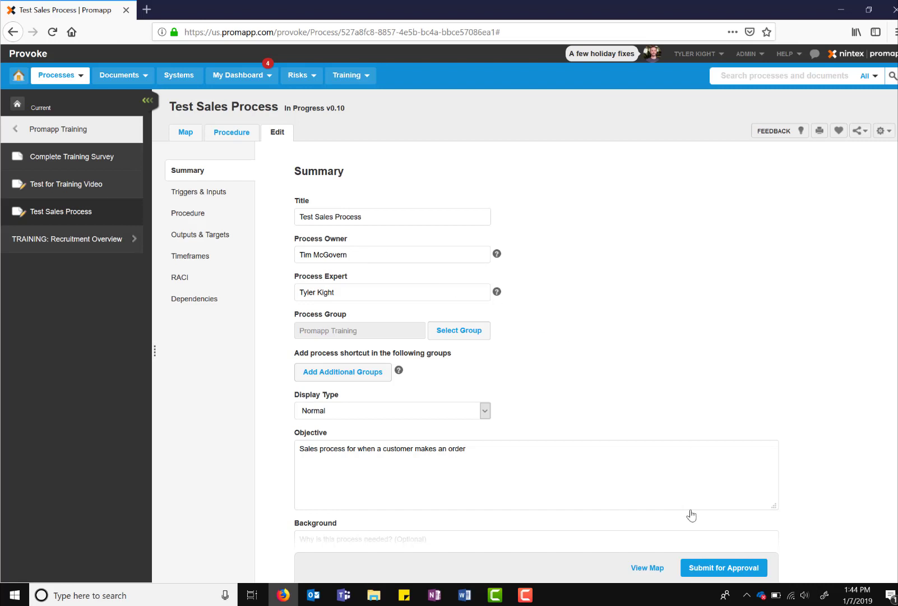
# - Submit Test Sales Process for approval with the change note 'New process created for order products online'
pyautogui.click(720, 569)
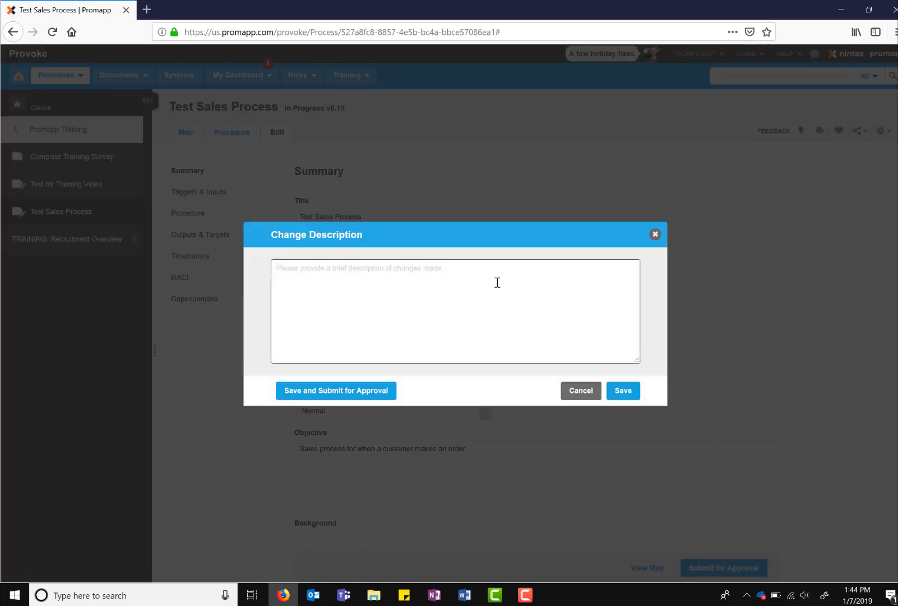
pyautogui.write('New process created for order products online')
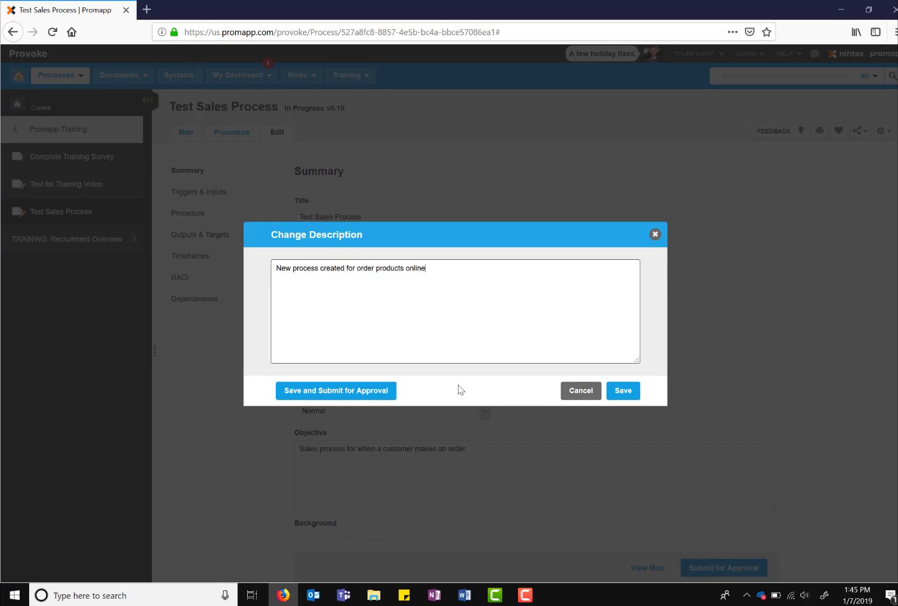
pyautogui.hotkey('ctrl', 'a')
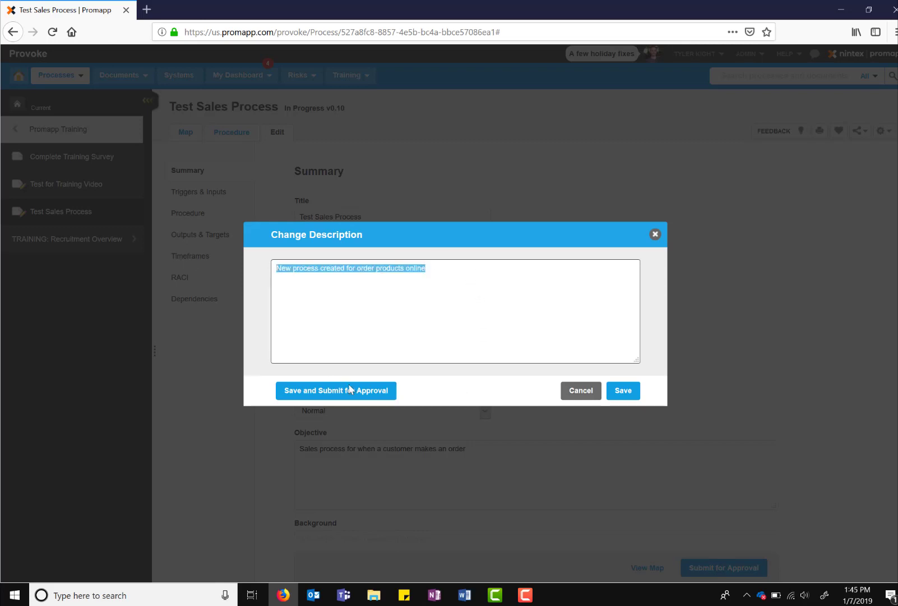
pyautogui.click(364, 390)
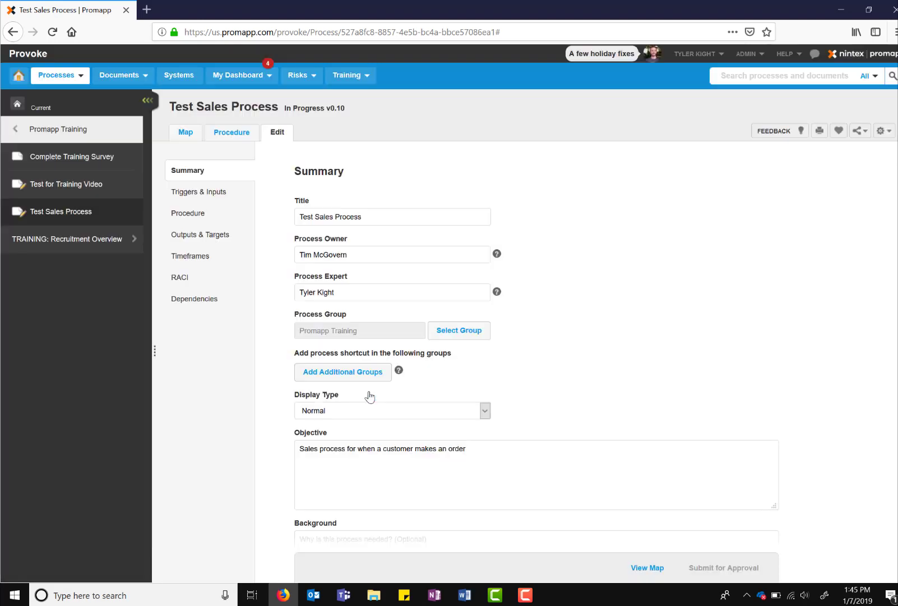